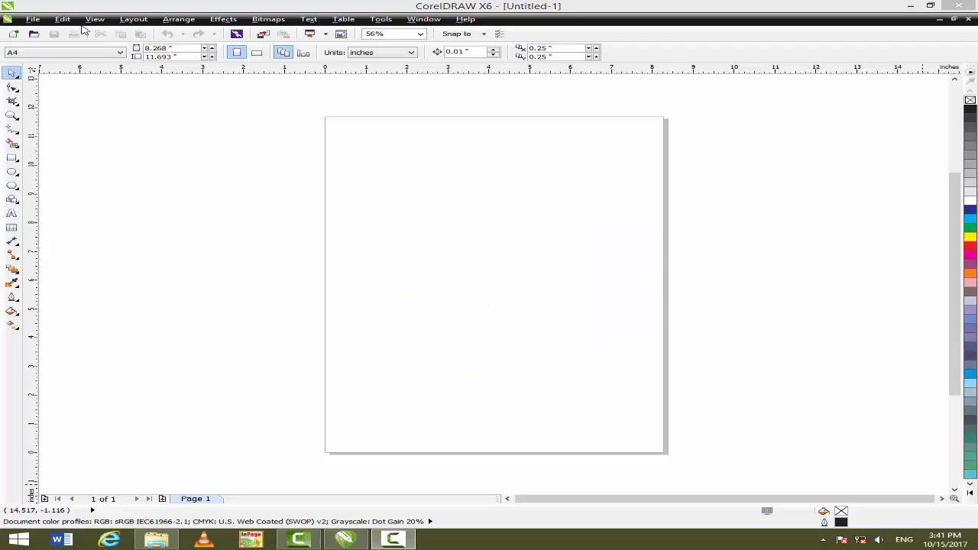
- Set the document's measurement units to inches for the A4 page
{"action": "left_click", "coordinate": [88, 54]}
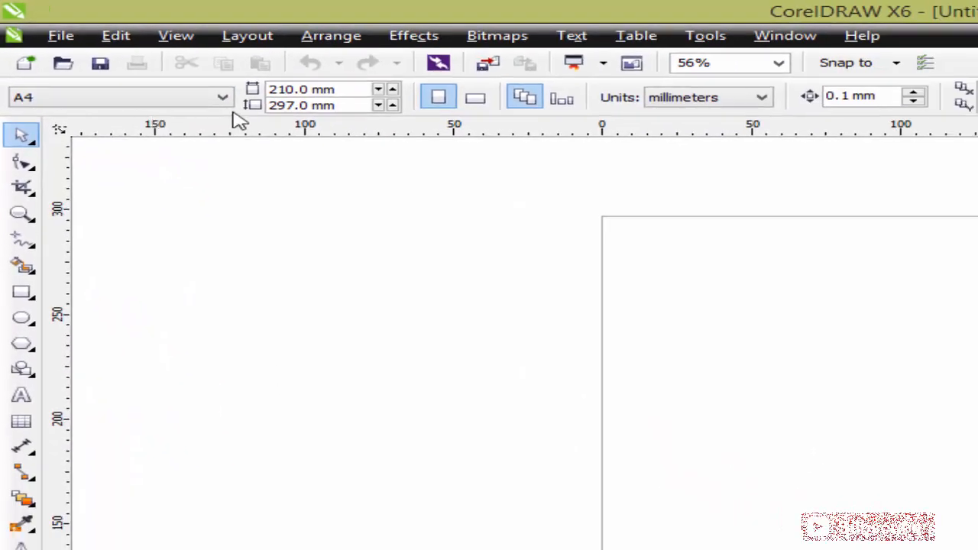
{"action": "left_click", "coordinate": [669, 107]}
{"action": "left_click", "coordinate": [675, 120]}
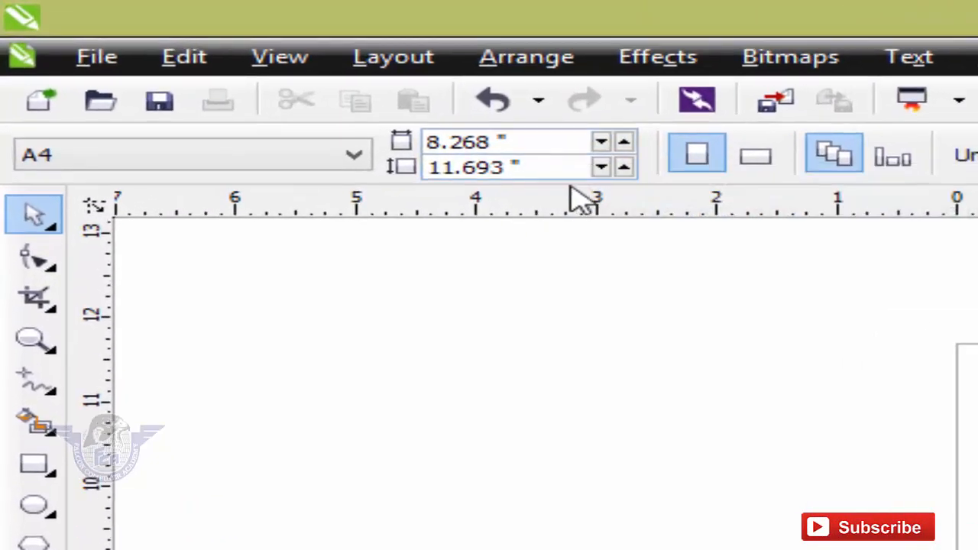
- Set a custom page size of 7.75 inches wide by 11.5 inches high
{"action": "left_click", "coordinate": [540, 144]}
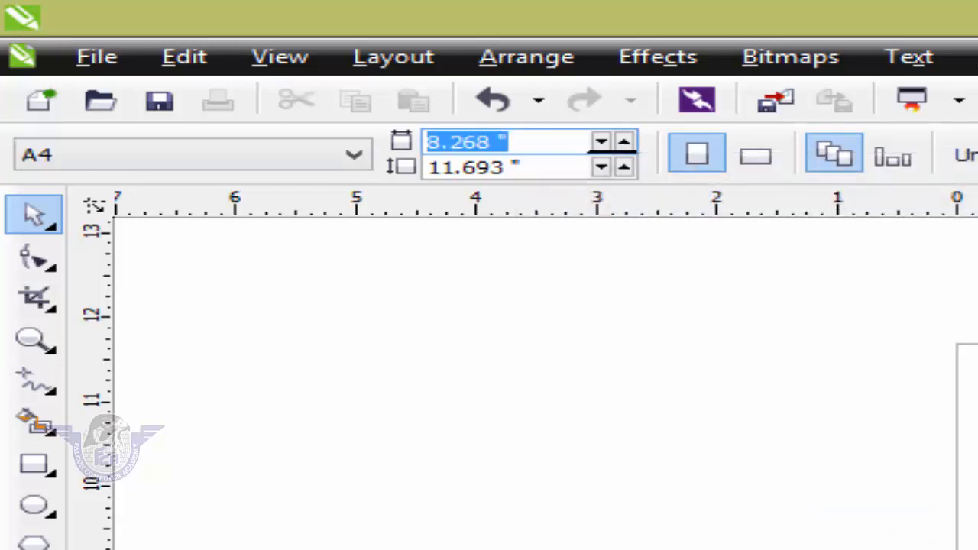
{"action": "type", "text": "7.75"}
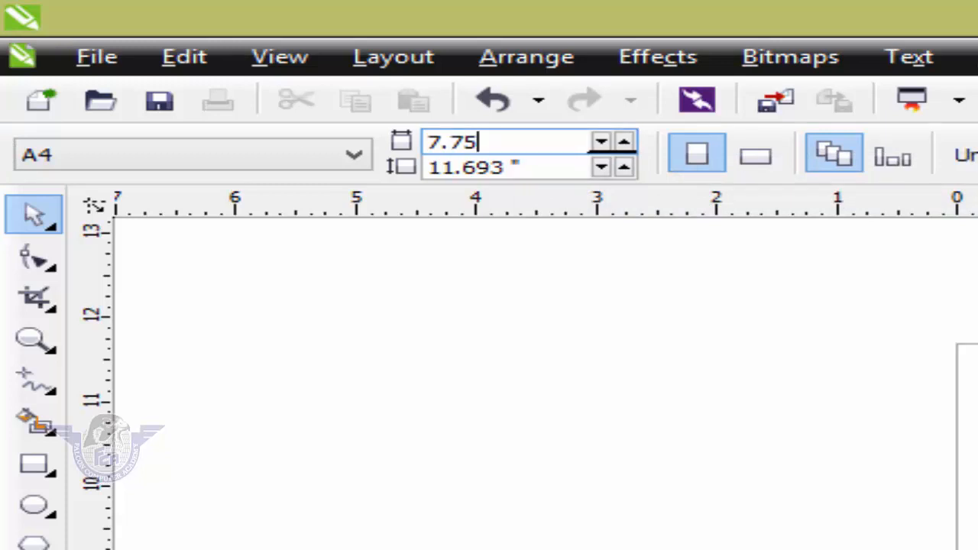
{"action": "key", "text": "Tab"}
{"action": "type", "text": "11.5"}
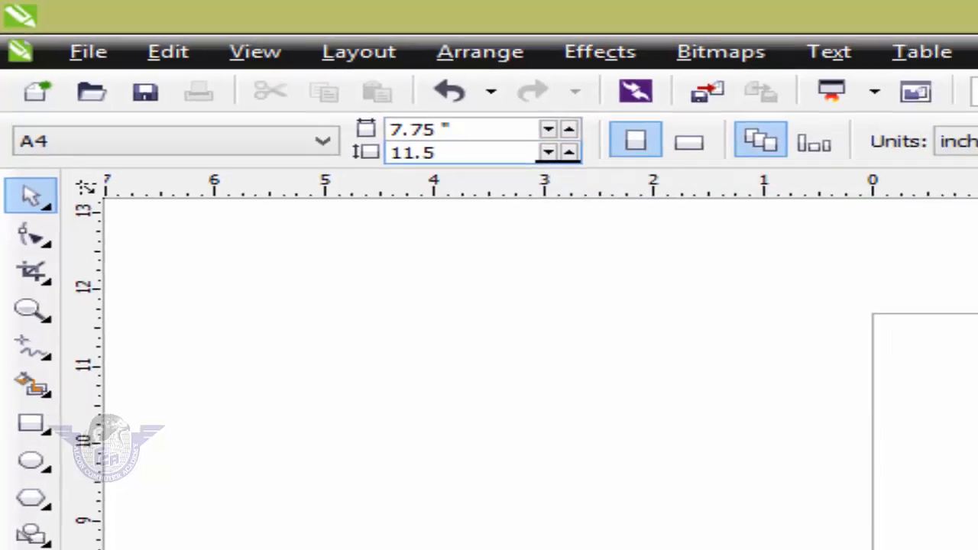
{"action": "key", "text": "Return"}
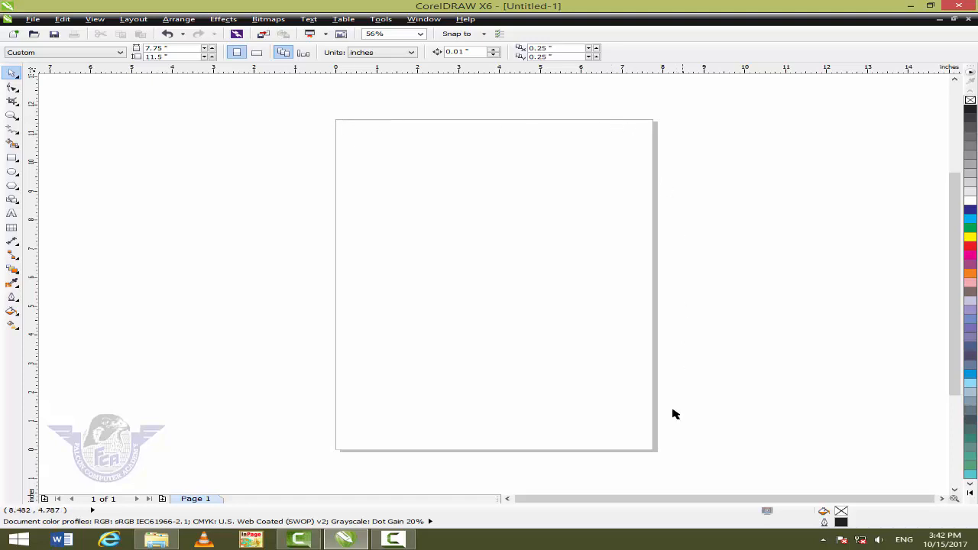
- Create a rectangle that exactly matches the page size
{"action": "double_click", "coordinate": [12, 157]}
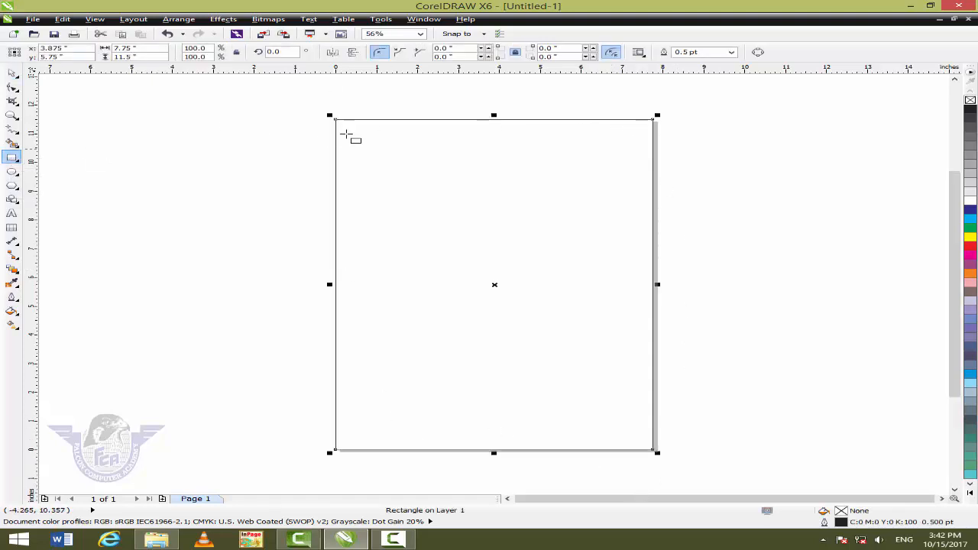
{"action": "left_click", "coordinate": [14, 74]}
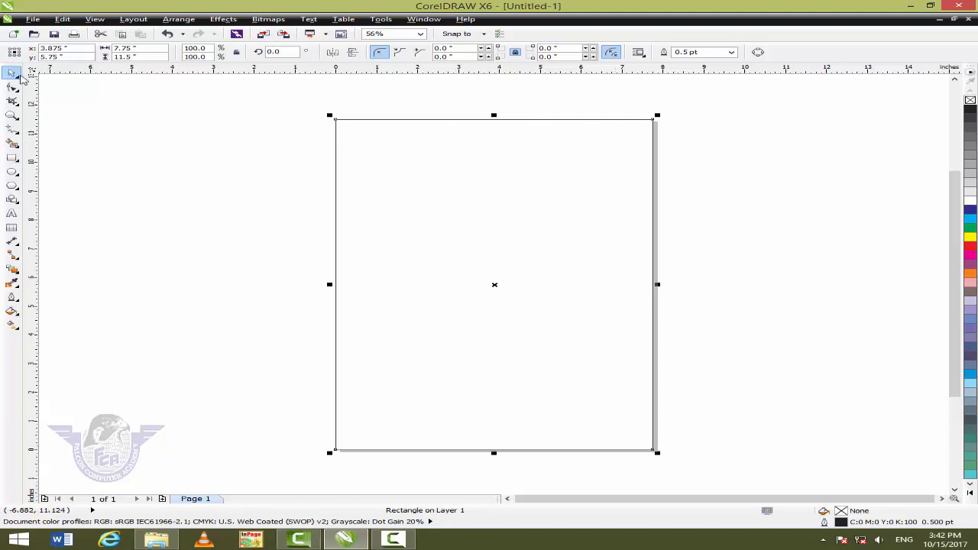
- Try moving the page-sized rectangle off the page, undo the move and reselect the rectangle
{"action": "left_click_drag", "start_coordinate": [464, 215], "coordinate": [611, 225]}
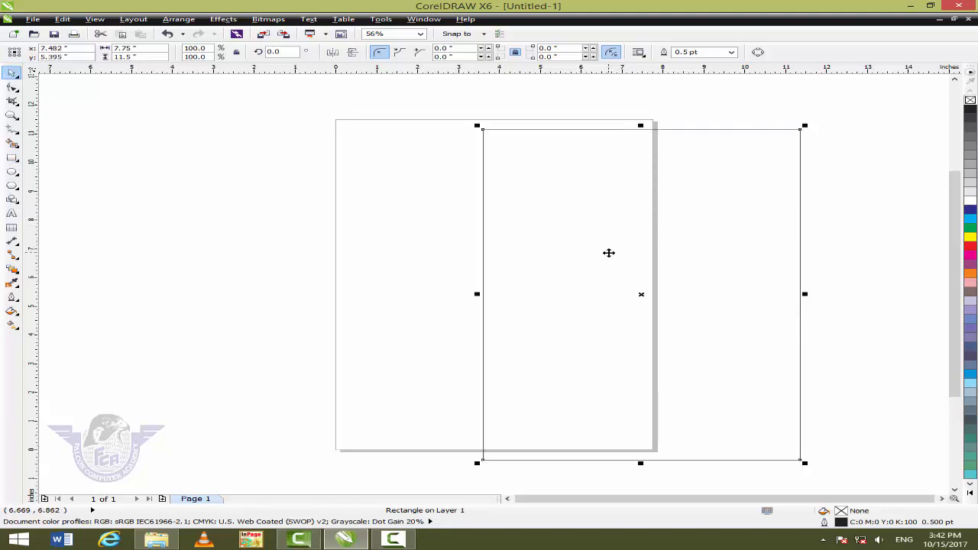
{"action": "key", "text": "ctrl+z"}
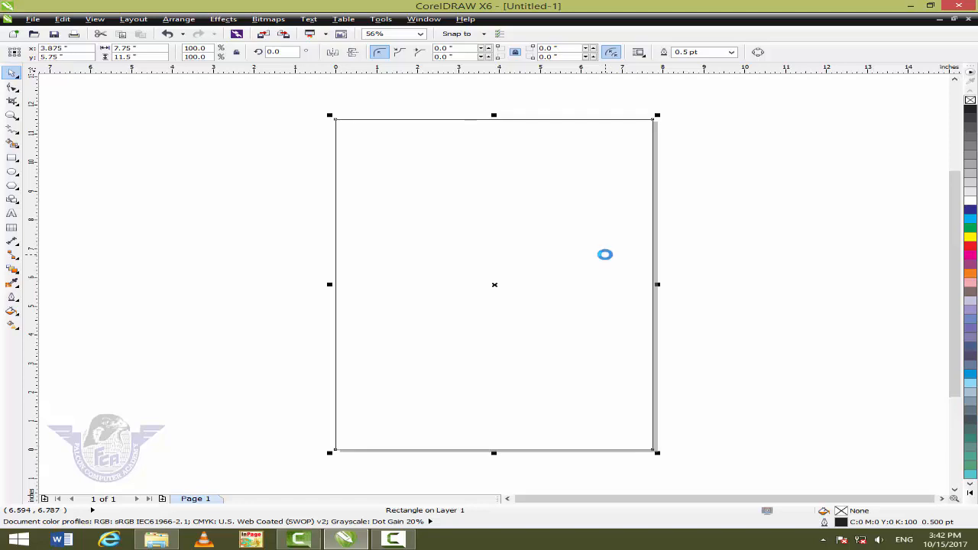
{"action": "left_click", "coordinate": [777, 255]}
{"action": "left_click", "coordinate": [607, 262]}
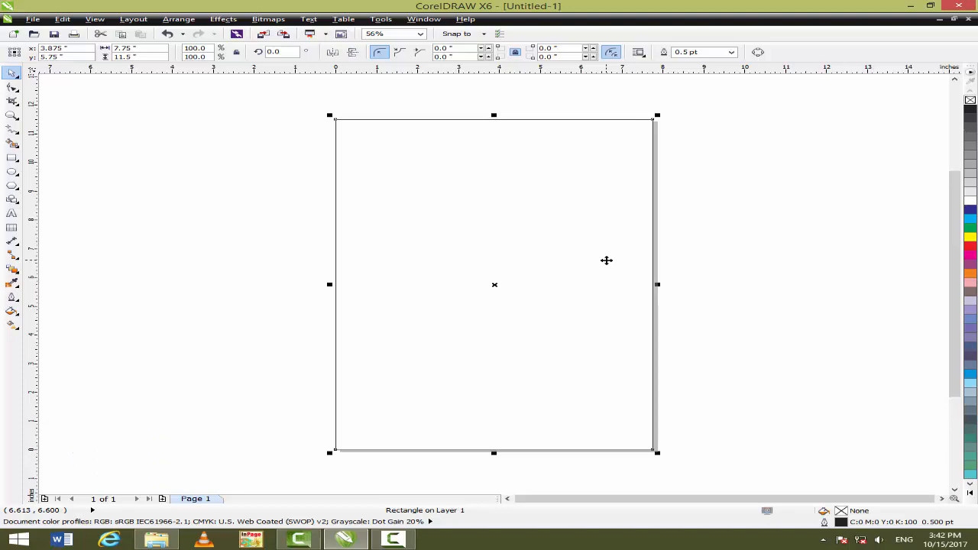
- Give the page-sized rectangle a 10 pt outline in the solid black at the end of the colour palette
{"action": "key", "text": "F12"}
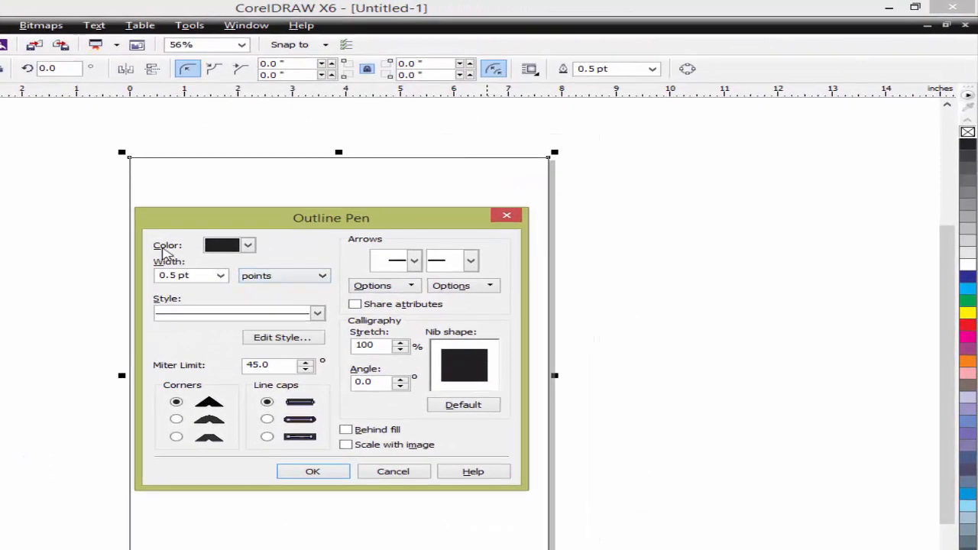
{"action": "left_click_drag", "start_coordinate": [336, 223], "coordinate": [594, 176]}
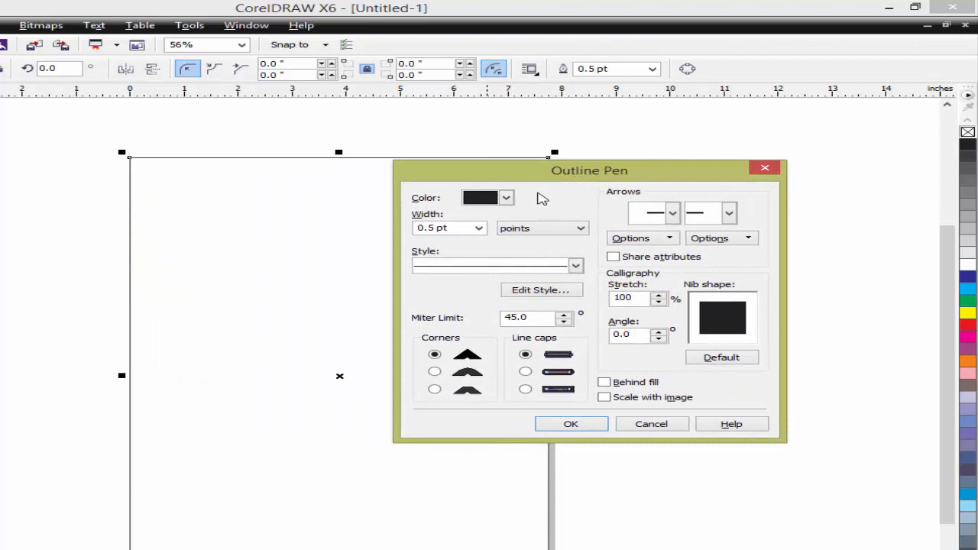
{"action": "left_click", "coordinate": [506, 199]}
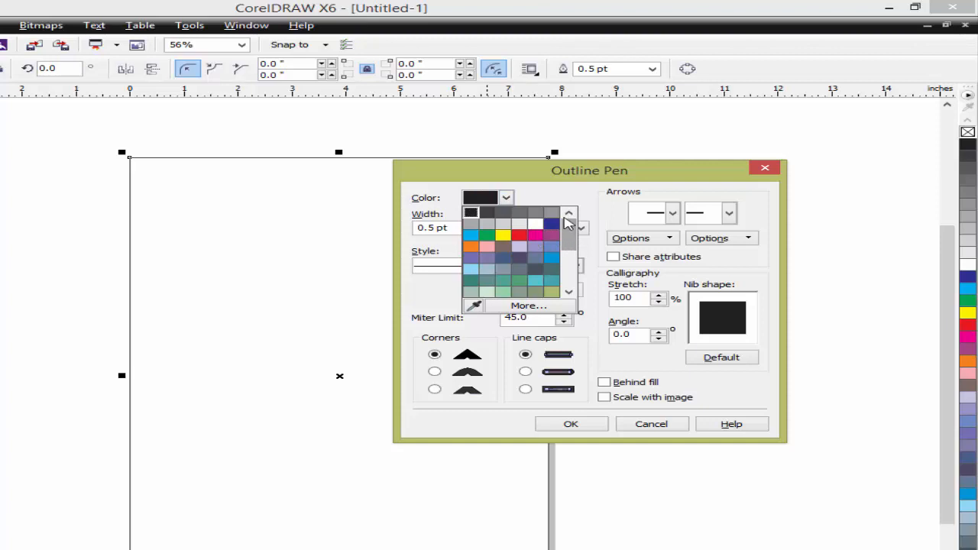
{"action": "left_click_drag", "start_coordinate": [568, 225], "coordinate": [578, 314]}
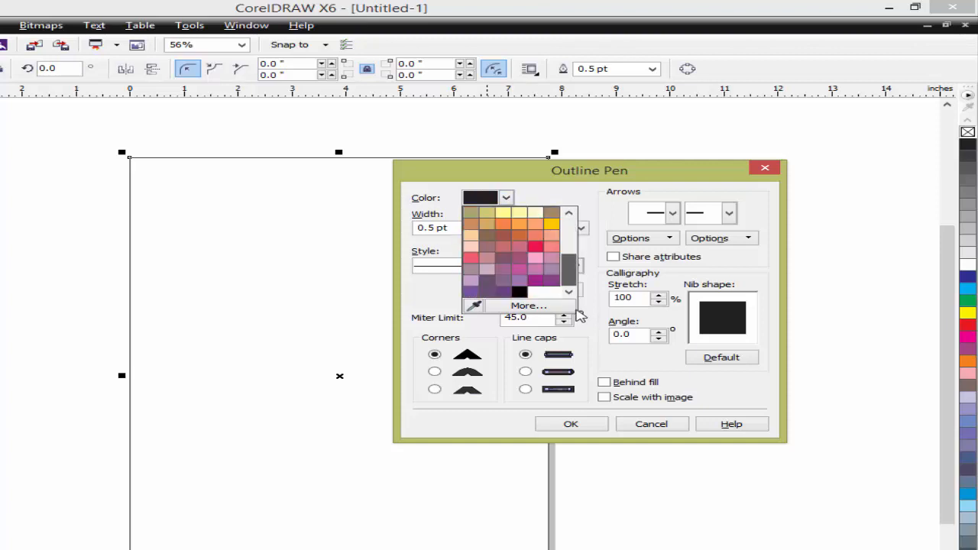
{"action": "left_click", "coordinate": [521, 290]}
{"action": "left_click", "coordinate": [478, 227]}
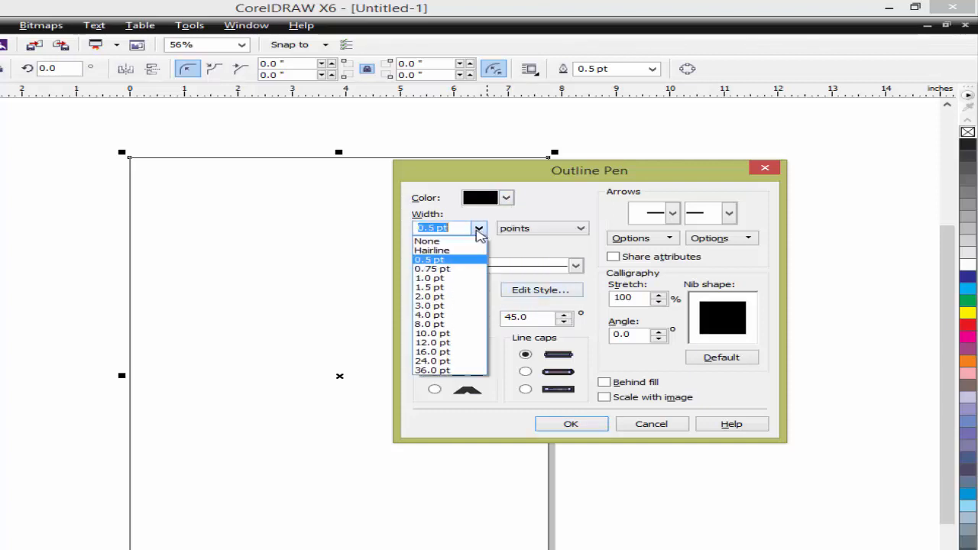
{"action": "left_click", "coordinate": [439, 333]}
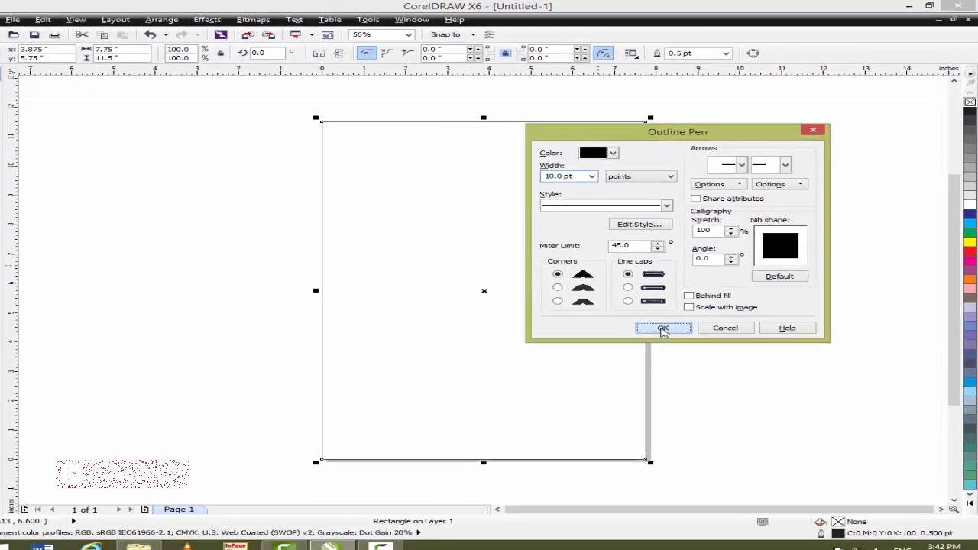
{"action": "left_click", "coordinate": [562, 424]}
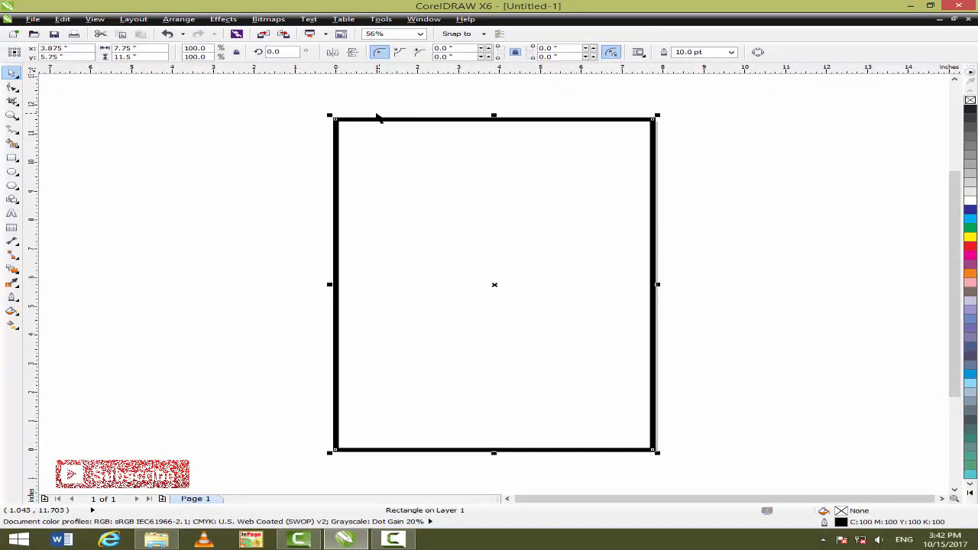
- Duplicate the black-outlined rectangle in place and give the copy a 0.5 pt white outline
{"action": "key", "text": "F2"}
{"action": "left_click_drag", "start_coordinate": [311, 104], "coordinate": [394, 163]}
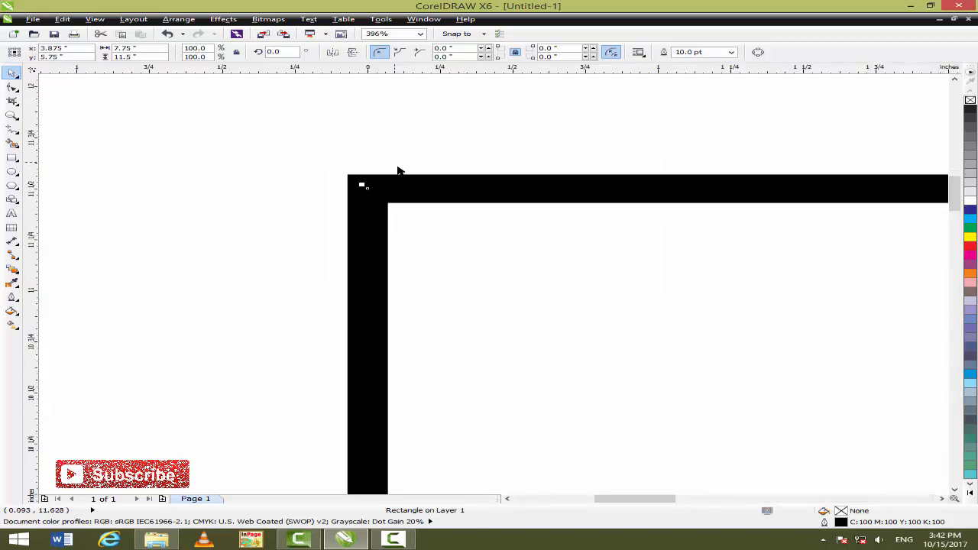
{"action": "key", "text": "shift+F2"}
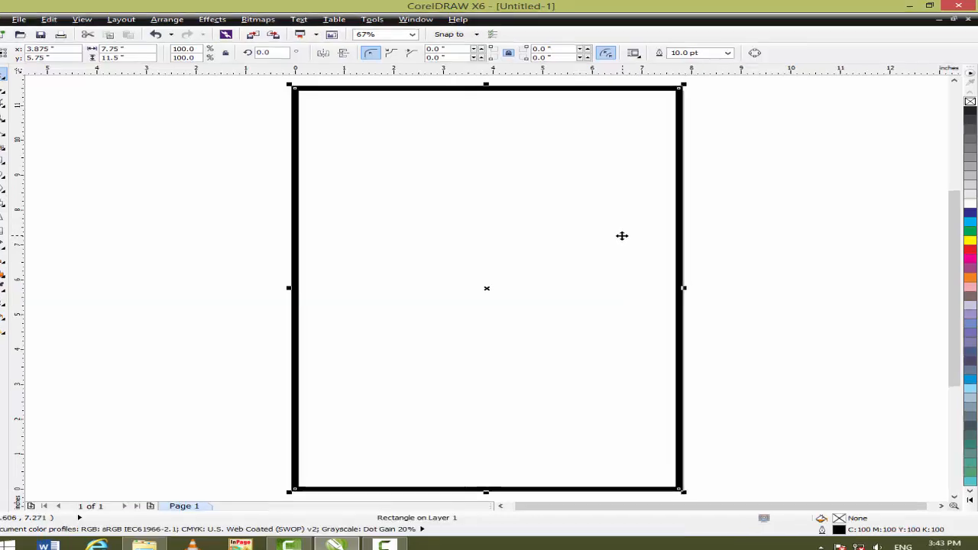
{"action": "key", "text": "F12"}
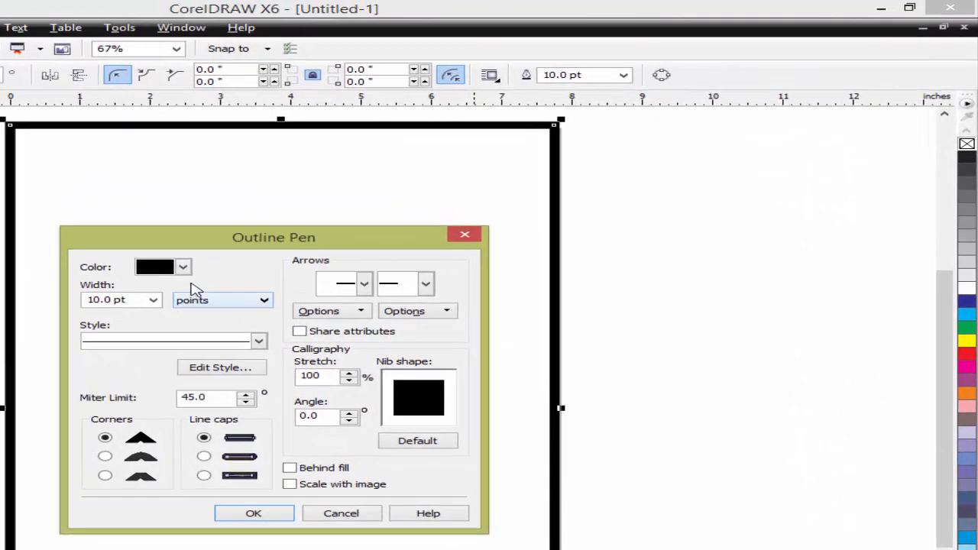
{"action": "left_click", "coordinate": [153, 300]}
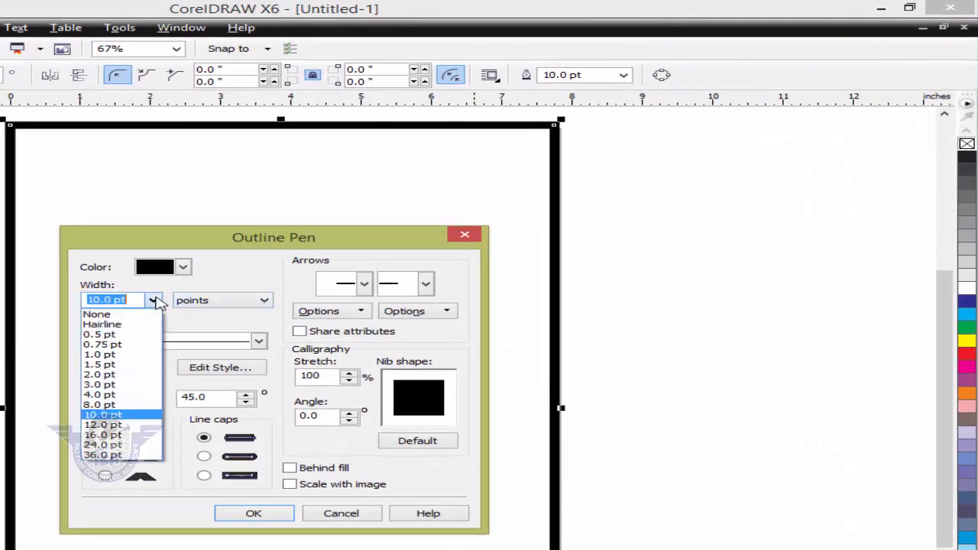
{"action": "left_click", "coordinate": [136, 336]}
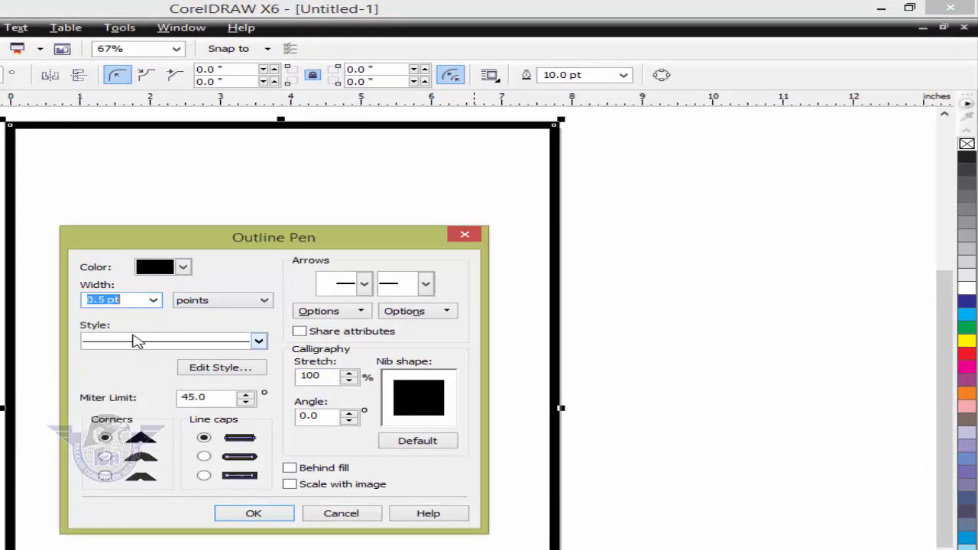
{"action": "left_click", "coordinate": [184, 268]}
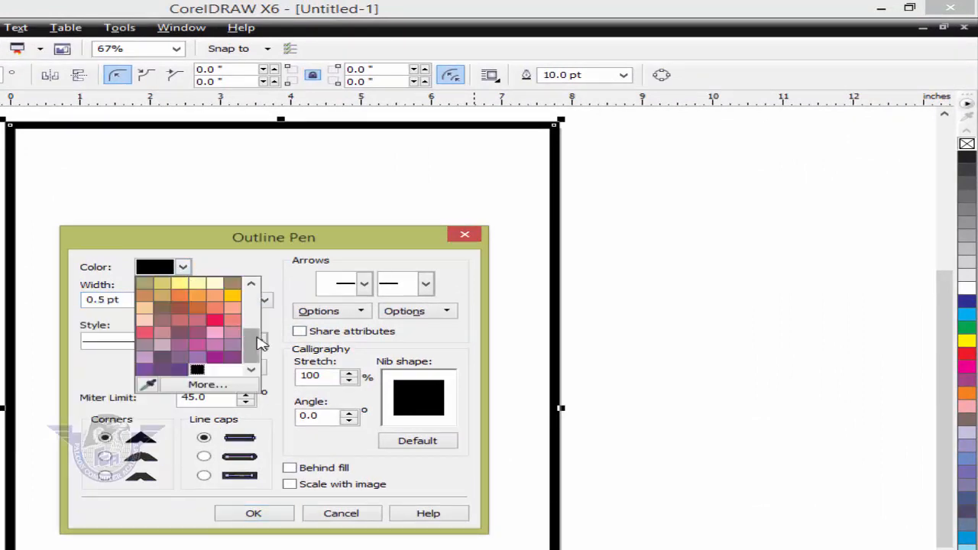
{"action": "left_click_drag", "start_coordinate": [258, 339], "coordinate": [249, 295]}
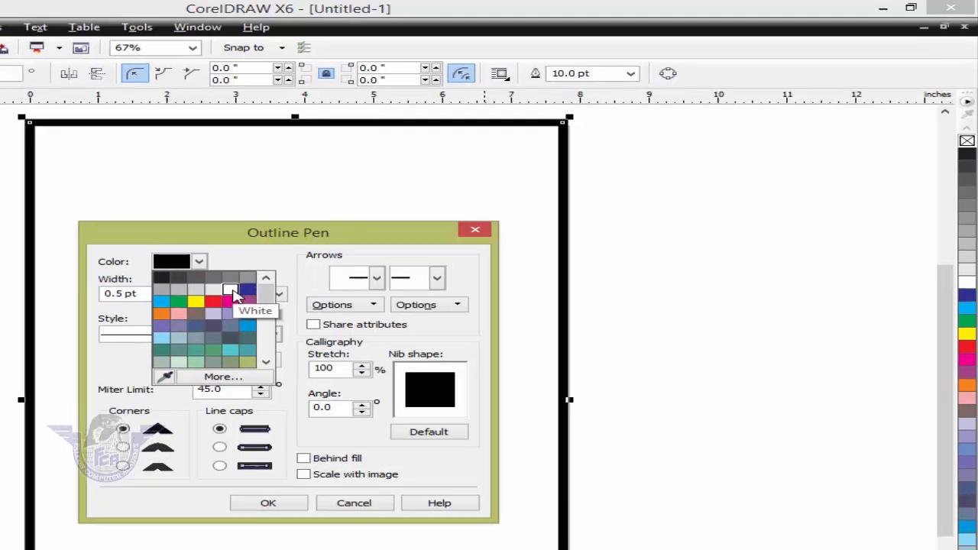
{"action": "left_click", "coordinate": [216, 296]}
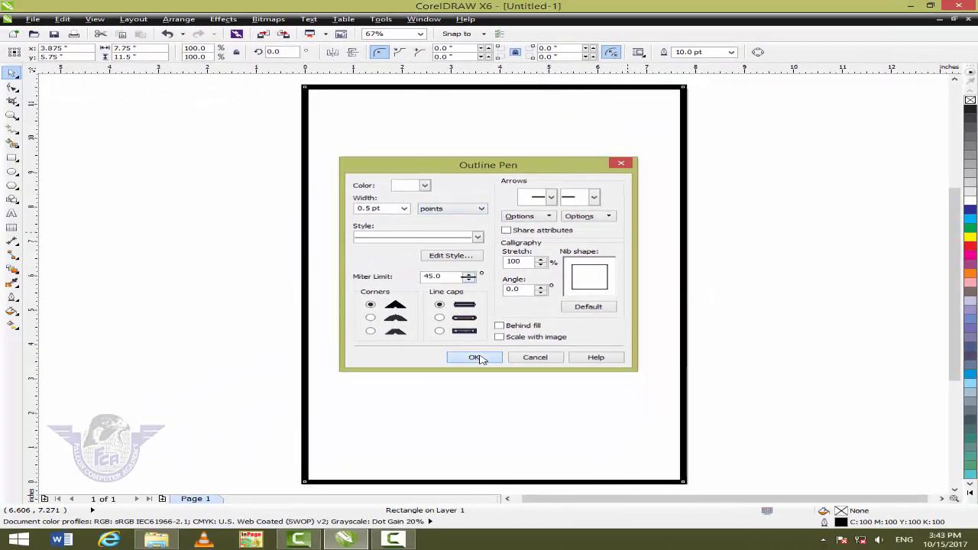
{"action": "left_click", "coordinate": [477, 358]}
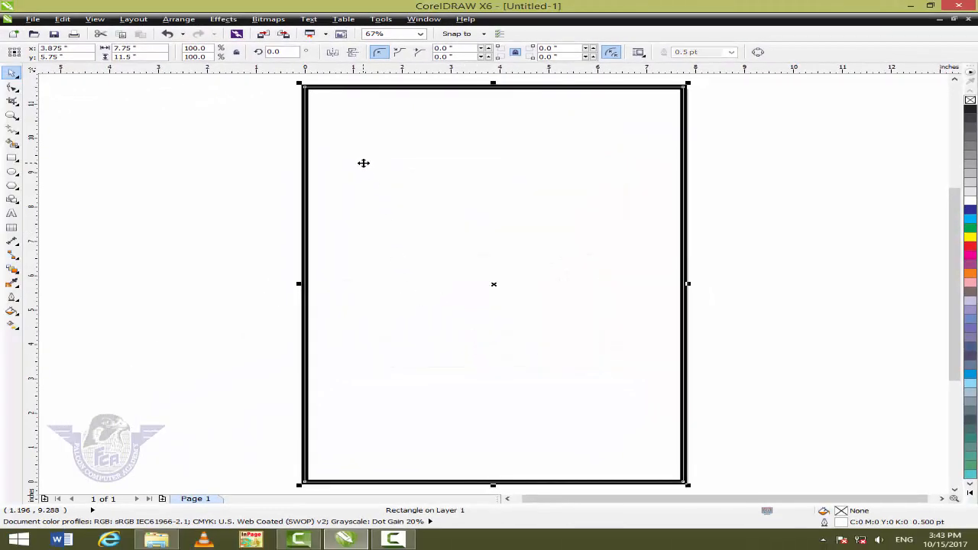
- Select both rectangles and blend the thin white outline into the thick black one with 20 steps
{"action": "left_click_drag", "start_coordinate": [285, 82], "coordinate": [382, 123]}
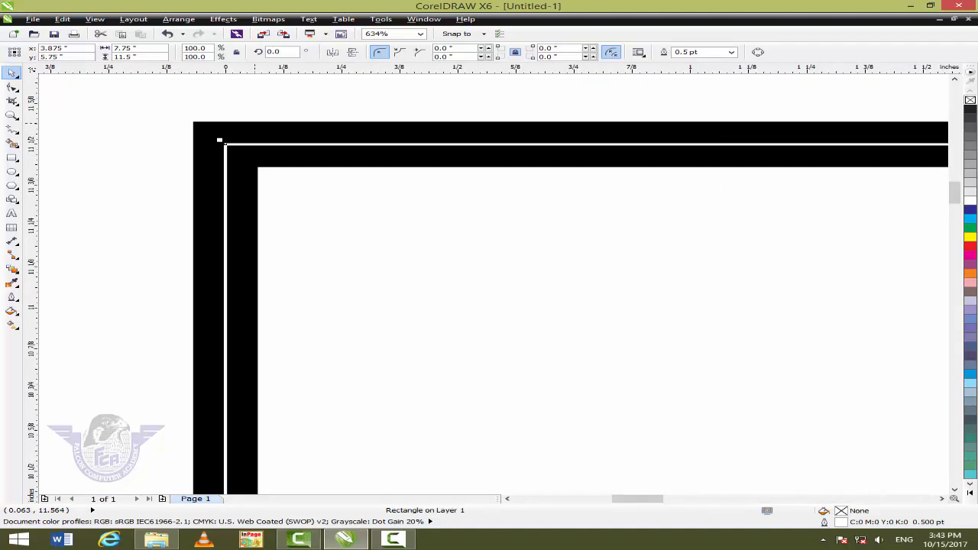
{"action": "left_click", "coordinate": [253, 115]}
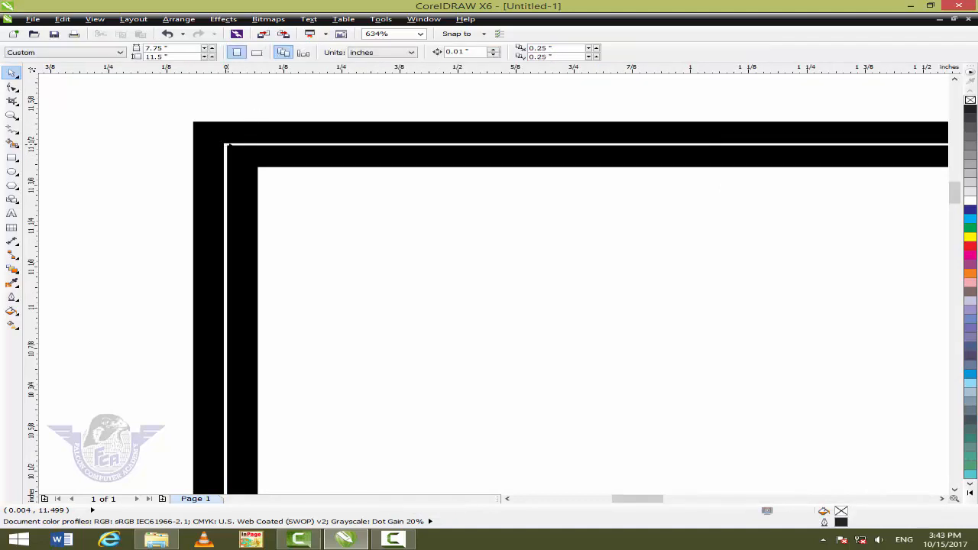
{"action": "left_click", "coordinate": [227, 144]}
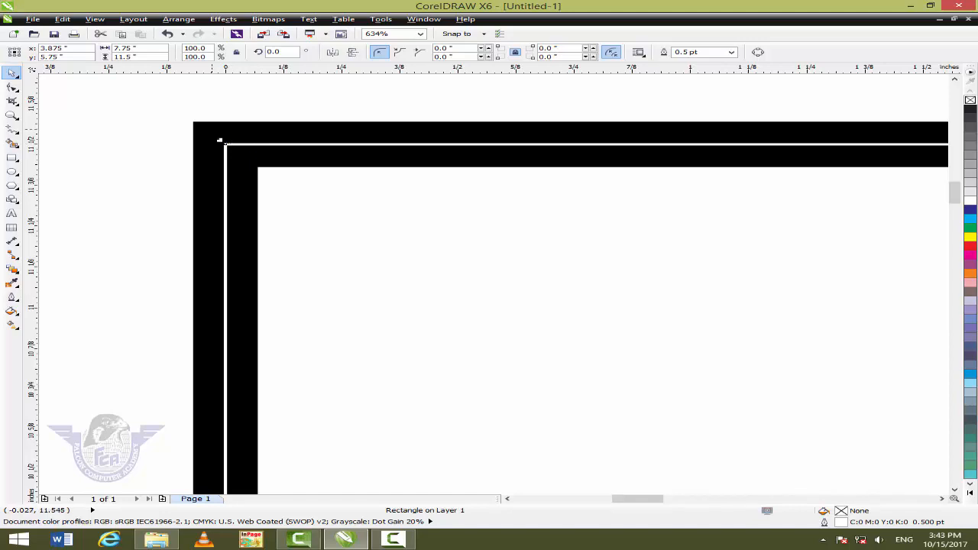
{"action": "left_click", "coordinate": [219, 140], "text": "shift"}
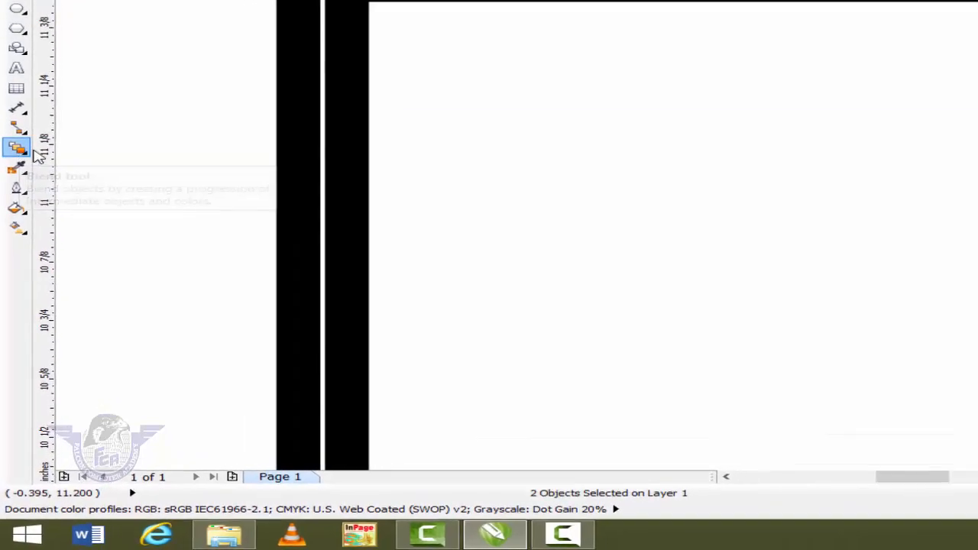
{"action": "left_click", "coordinate": [31, 150]}
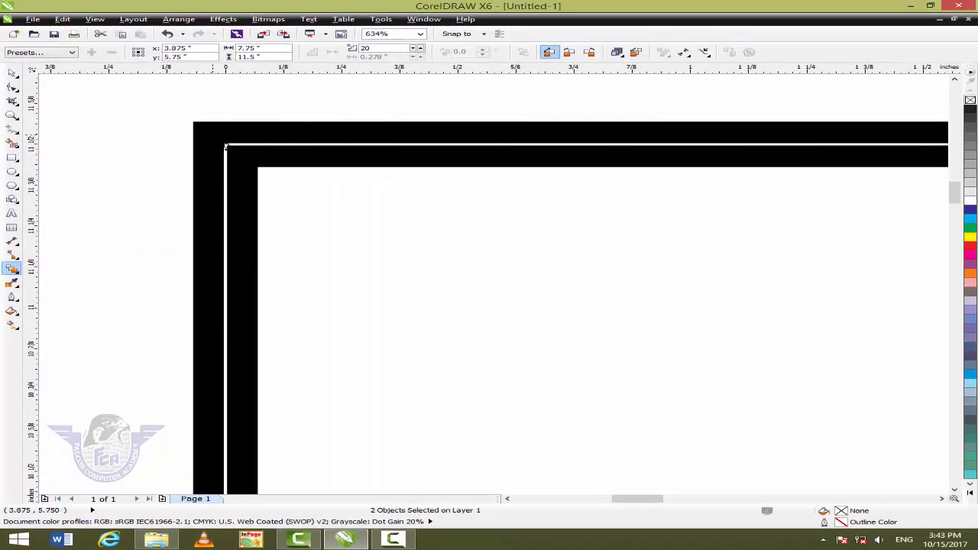
{"action": "left_click_drag", "start_coordinate": [226, 147], "coordinate": [205, 141]}
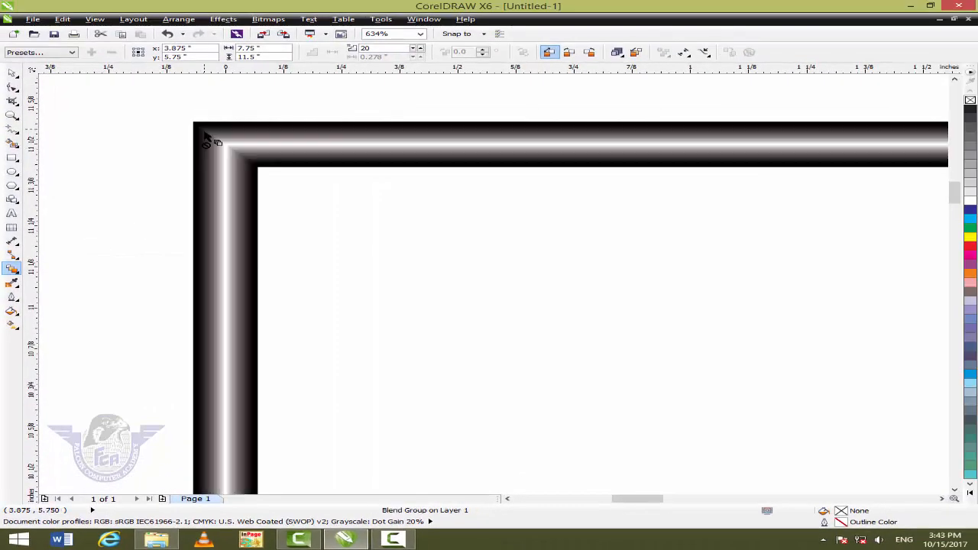
{"action": "left_click", "coordinate": [13, 71]}
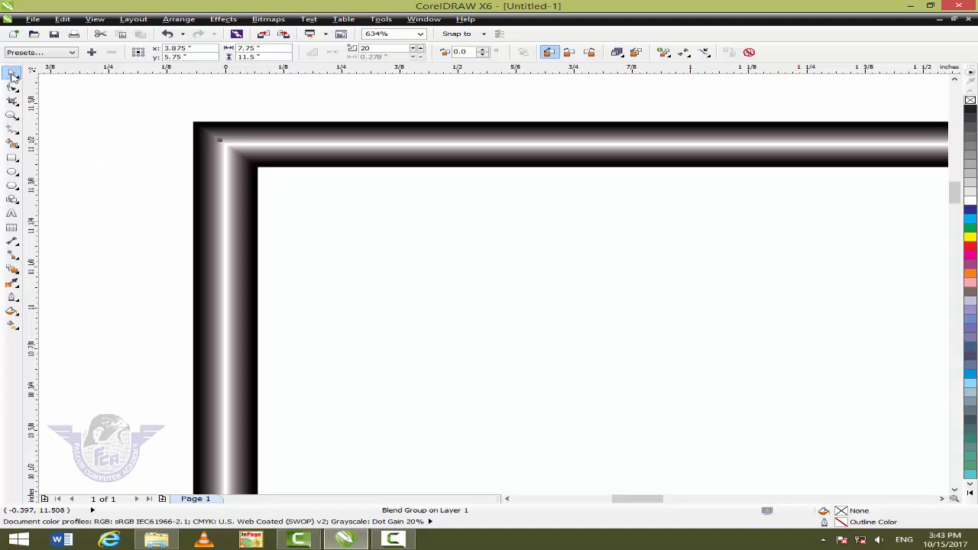
{"action": "key", "text": "F4"}
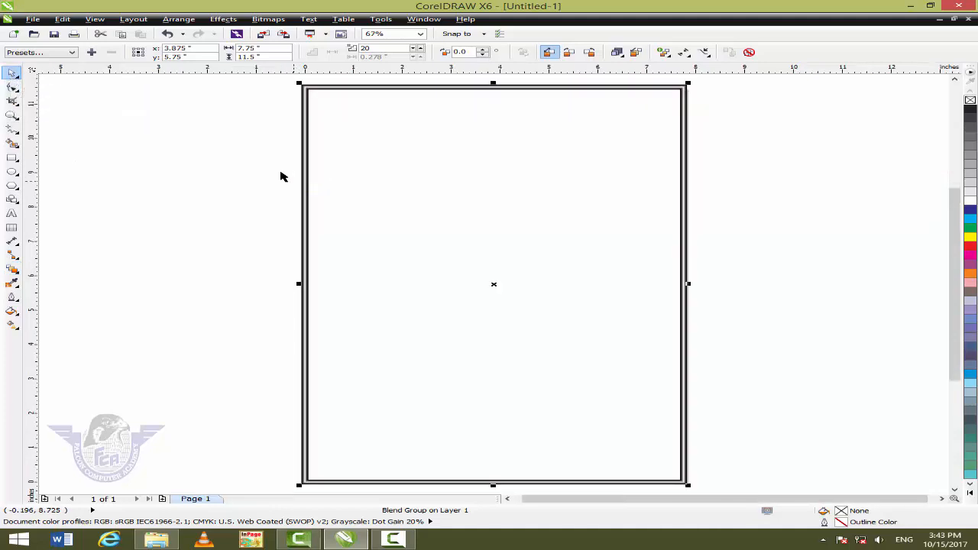
- Inspect the blended black-and-white border up close and move the whole border to the empty area right of the page
{"action": "key", "text": "z"}
{"action": "left_click_drag", "start_coordinate": [256, 155], "coordinate": [432, 258]}
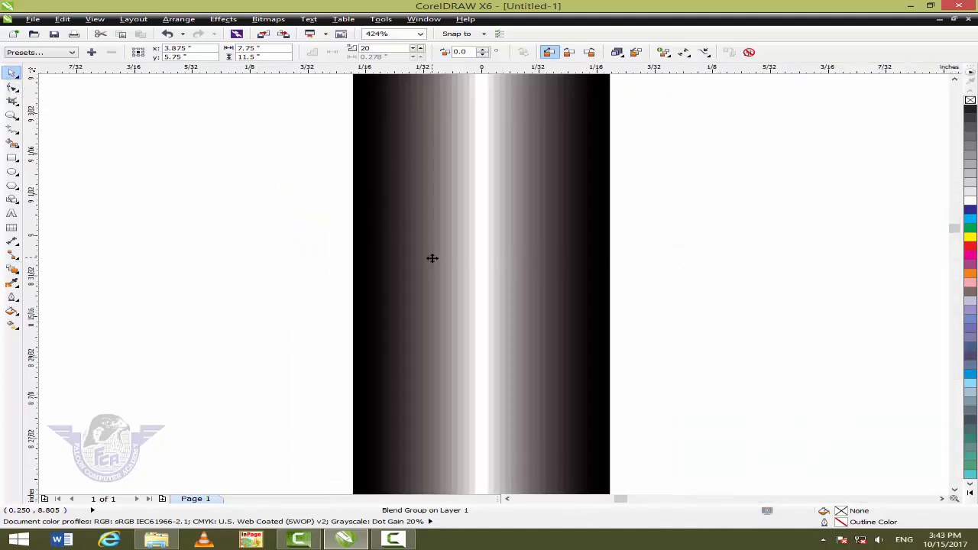
{"action": "key", "text": "F4"}
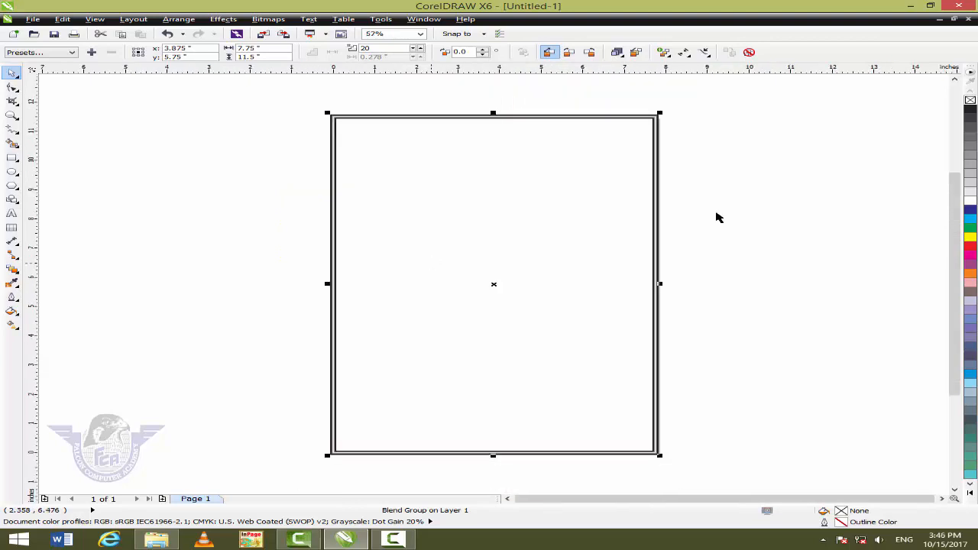
{"action": "left_click", "coordinate": [249, 158]}
{"action": "left_click_drag", "start_coordinate": [280, 104], "coordinate": [793, 516]}
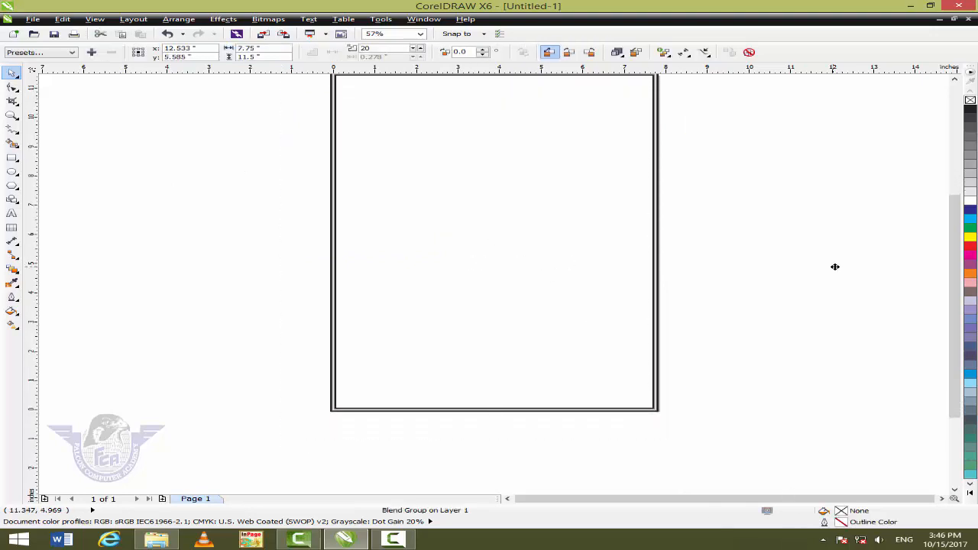
{"action": "left_click_drag", "start_coordinate": [869, 270], "coordinate": [869, 270]}
{"action": "left_click", "coordinate": [381, 260]}
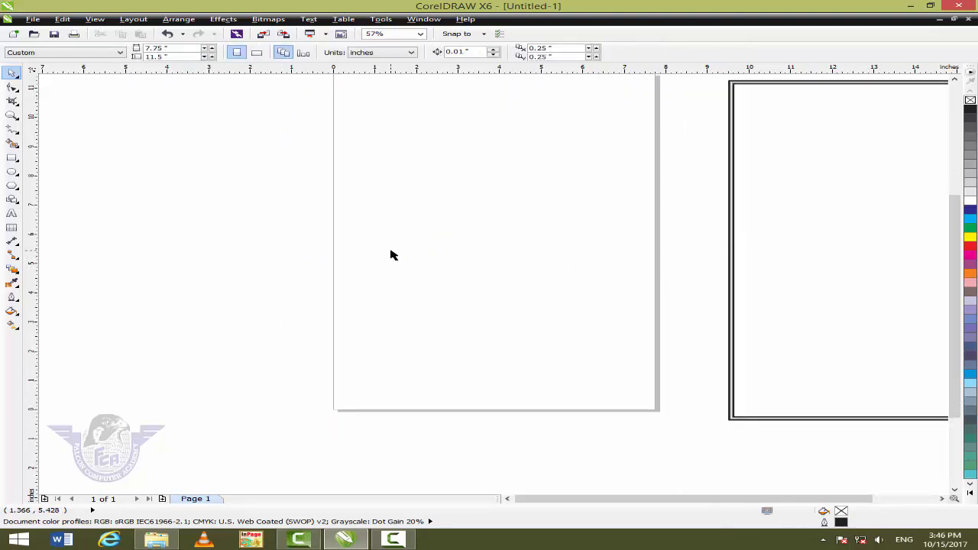
{"action": "scroll", "coordinate": [388, 256], "scroll_direction": "up", "scroll_amount": 1}
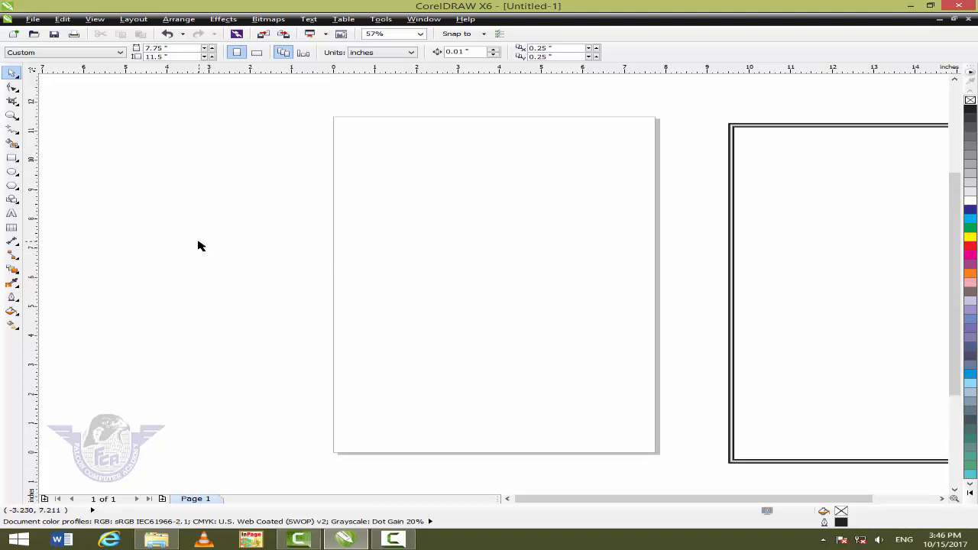
- Create a new rectangle matching the full page size and deselect it
{"action": "double_click", "coordinate": [12, 158]}
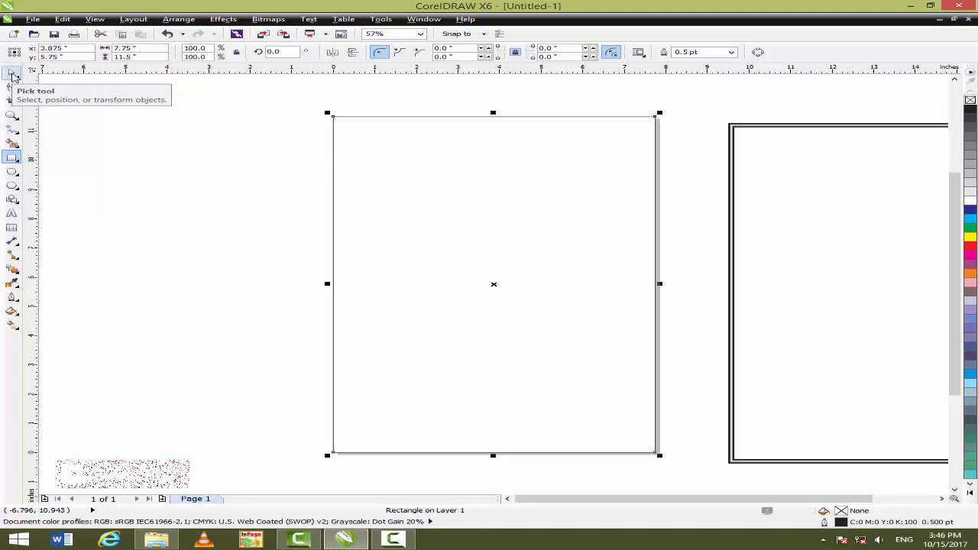
{"action": "left_click", "coordinate": [12, 72]}
{"action": "left_click", "coordinate": [388, 185]}
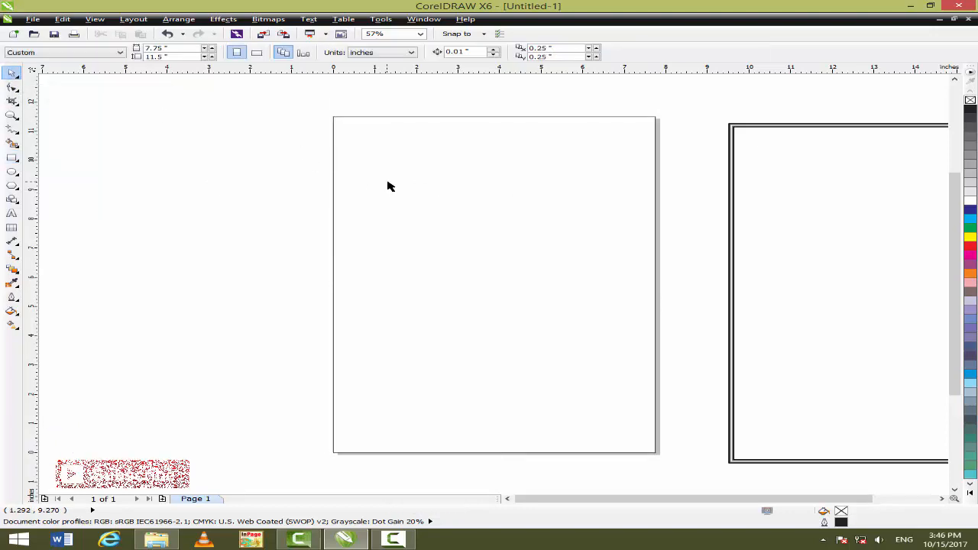
- Add a second rectangle centred inside the page-sized one, 7.25 inches wide and 11 inches high
{"action": "left_click", "coordinate": [387, 182]}
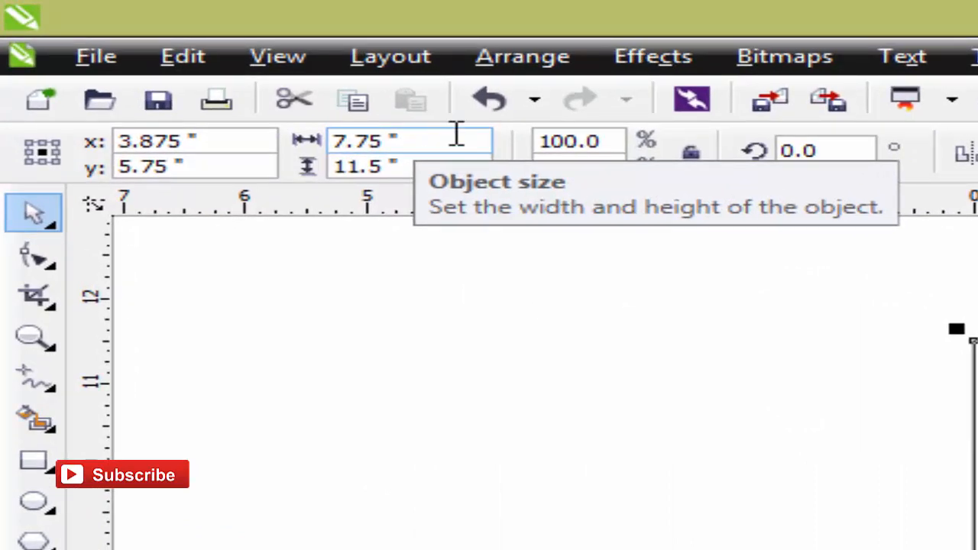
{"action": "left_click", "coordinate": [456, 141]}
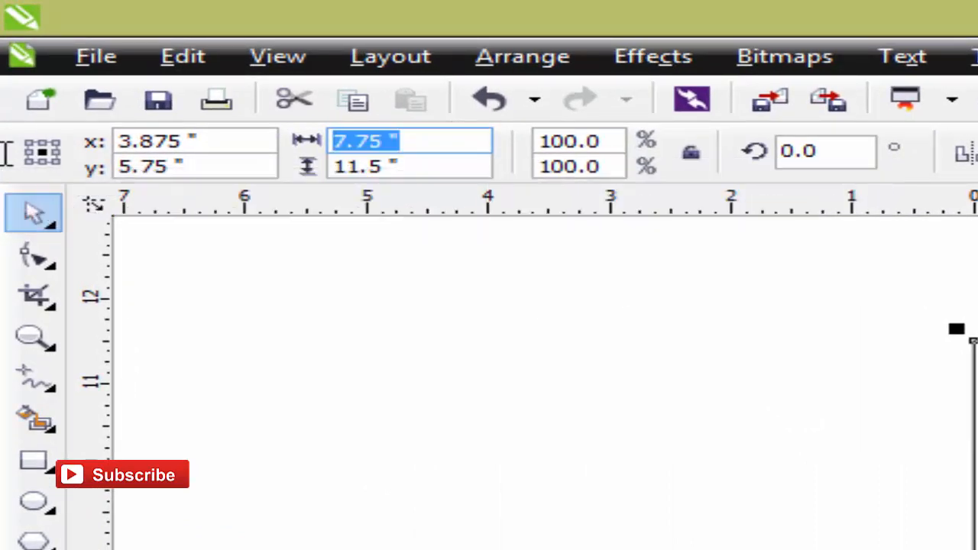
{"action": "type", "text": "7.25"}
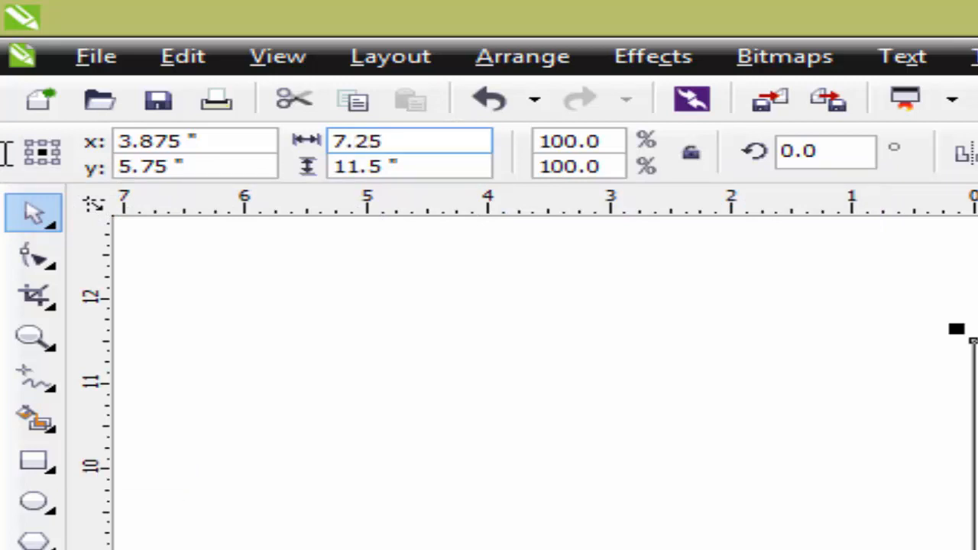
{"action": "key", "text": "Tab"}
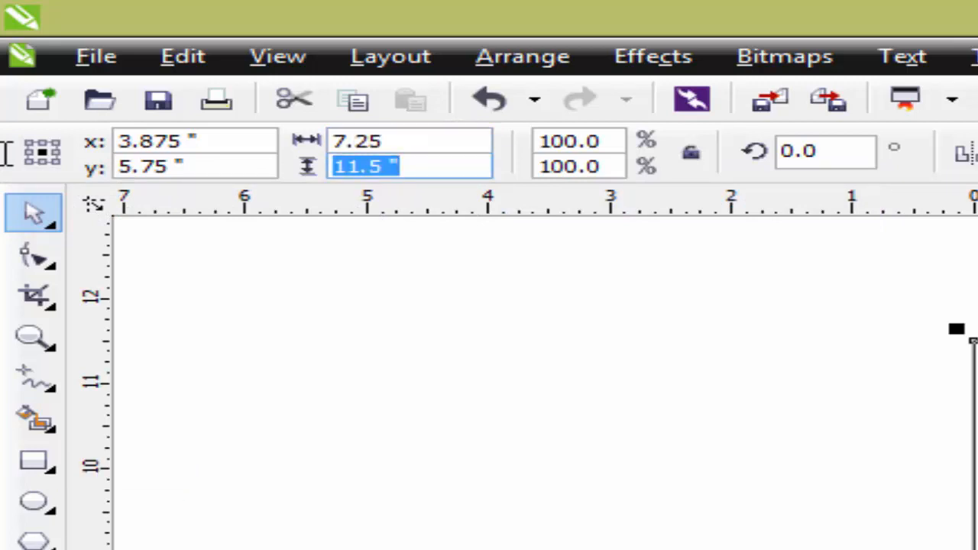
{"action": "type", "text": "11"}
{"action": "key", "text": "Return"}
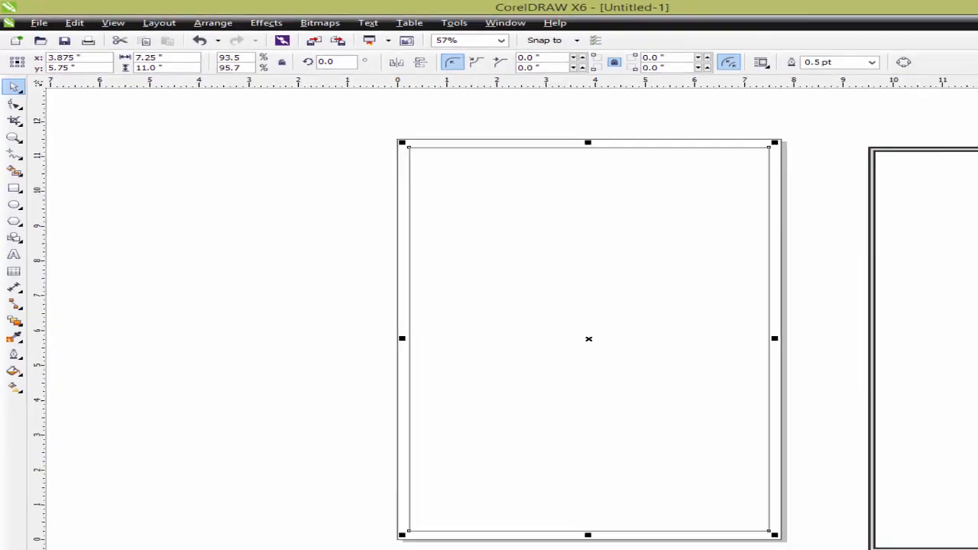
- Insert the Wingdings swirl ornament with character code 0150 over the upper-left corner of the two rectangles
{"action": "key", "text": "F2"}
{"action": "left_click_drag", "start_coordinate": [319, 102], "coordinate": [425, 171]}
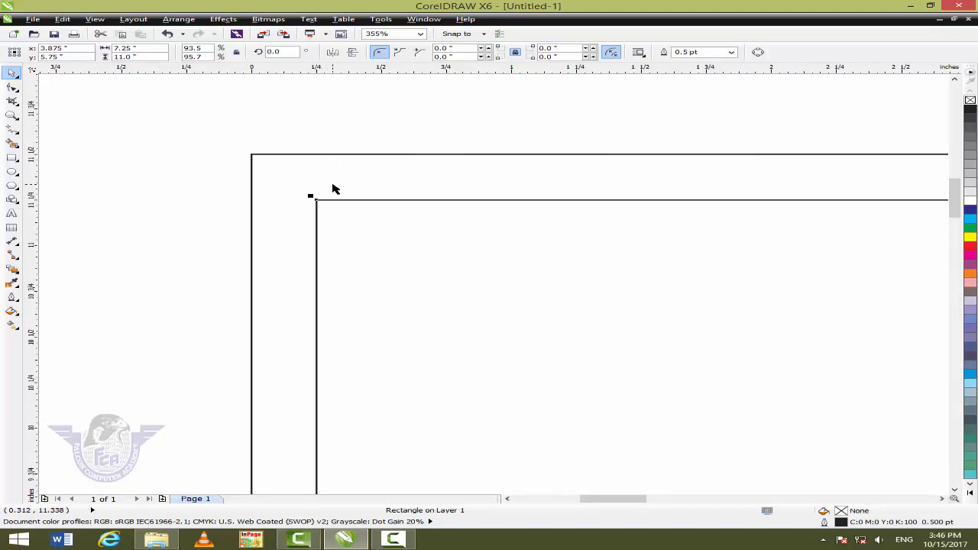
{"action": "key", "text": "F4"}
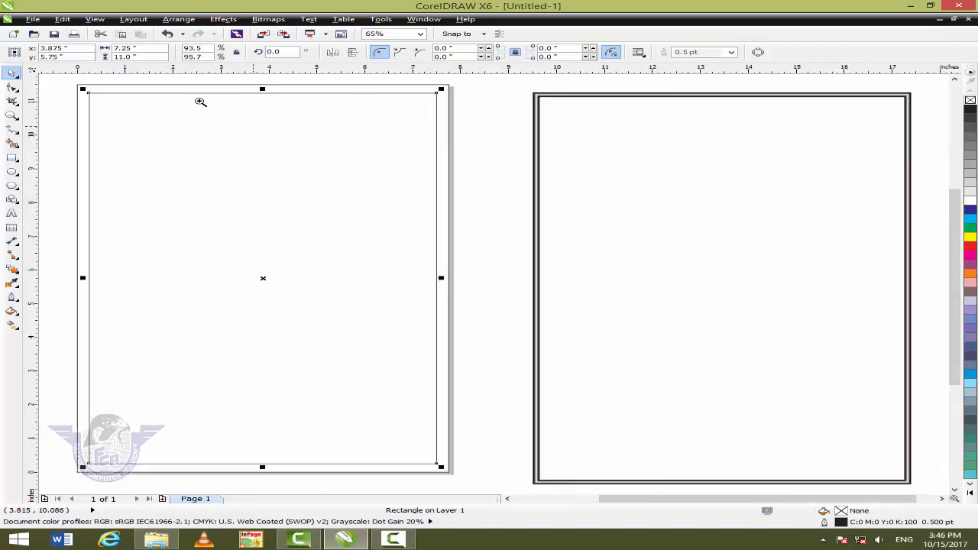
{"action": "left_click_drag", "start_coordinate": [67, 80], "coordinate": [156, 114]}
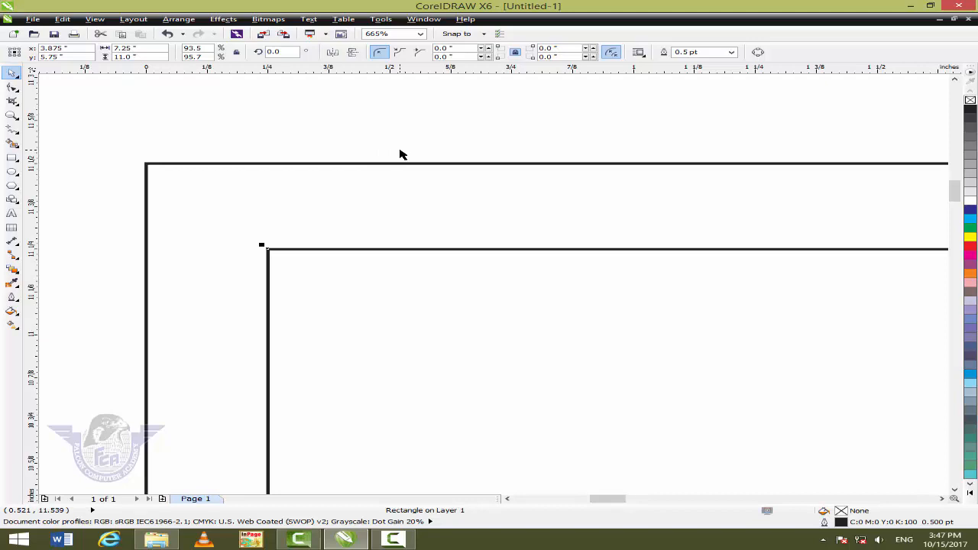
{"action": "key", "text": "ctrl+F11"}
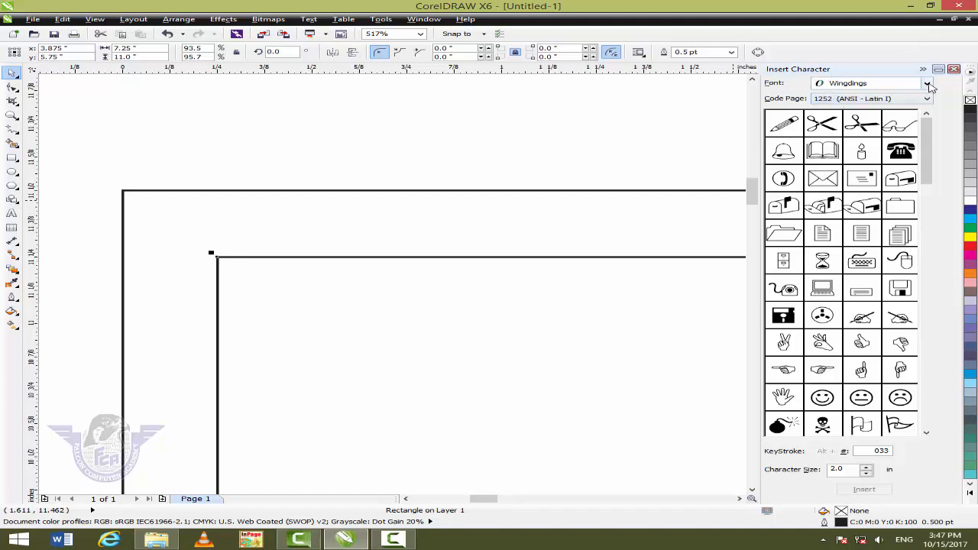
{"action": "left_click", "coordinate": [927, 83]}
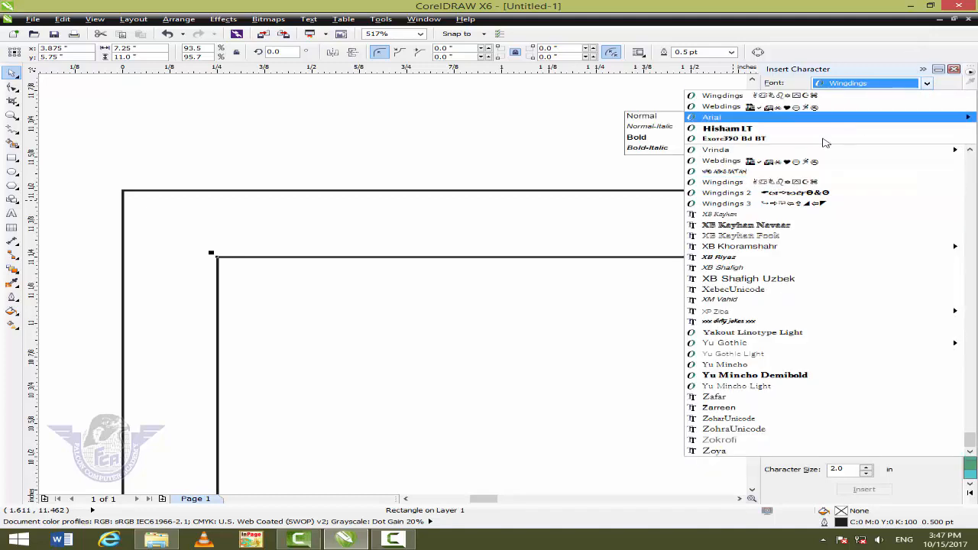
{"action": "left_click", "coordinate": [756, 186]}
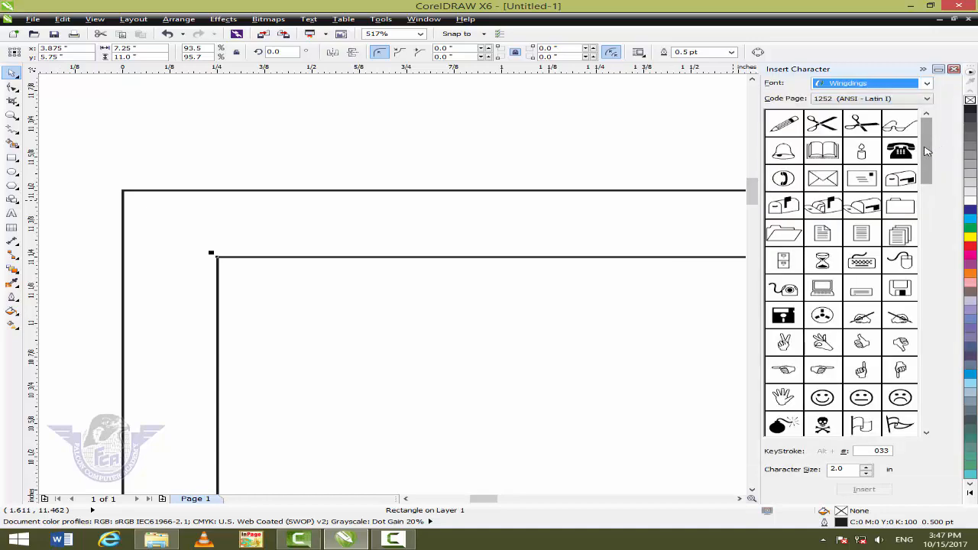
{"action": "left_click_drag", "start_coordinate": [927, 152], "coordinate": [925, 247]}
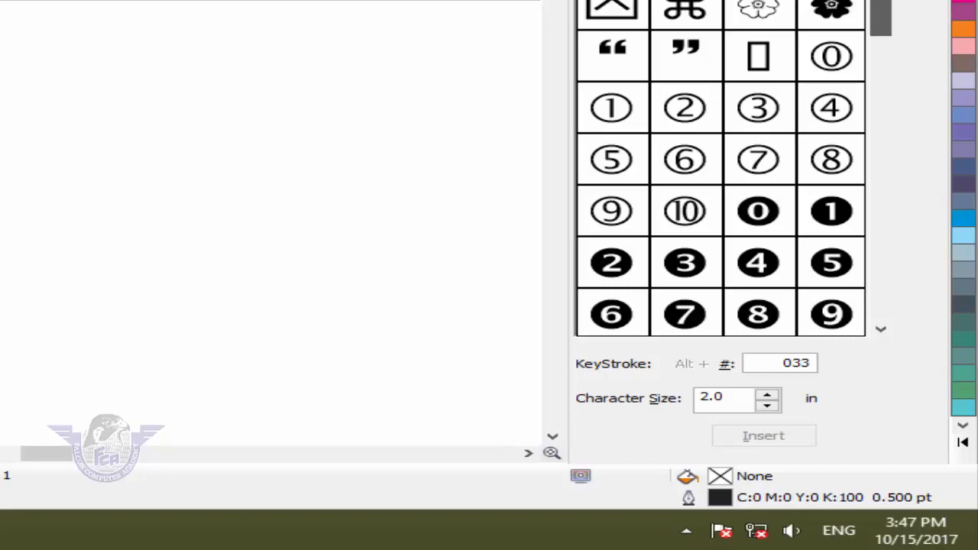
{"action": "left_click_drag", "start_coordinate": [880, 8], "coordinate": [881, 24]}
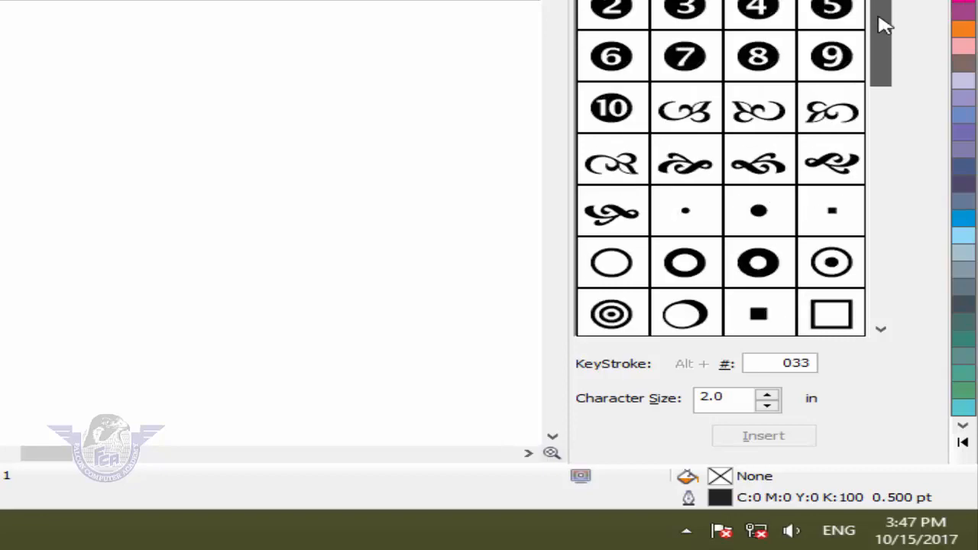
{"action": "left_click", "coordinate": [697, 123]}
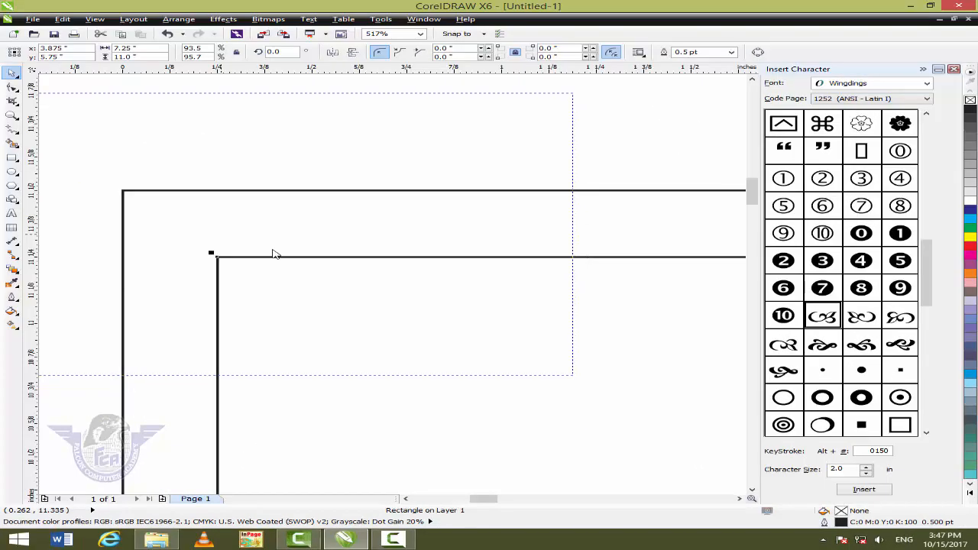
{"action": "left_click_drag", "start_coordinate": [375, 277], "coordinate": [375, 277]}
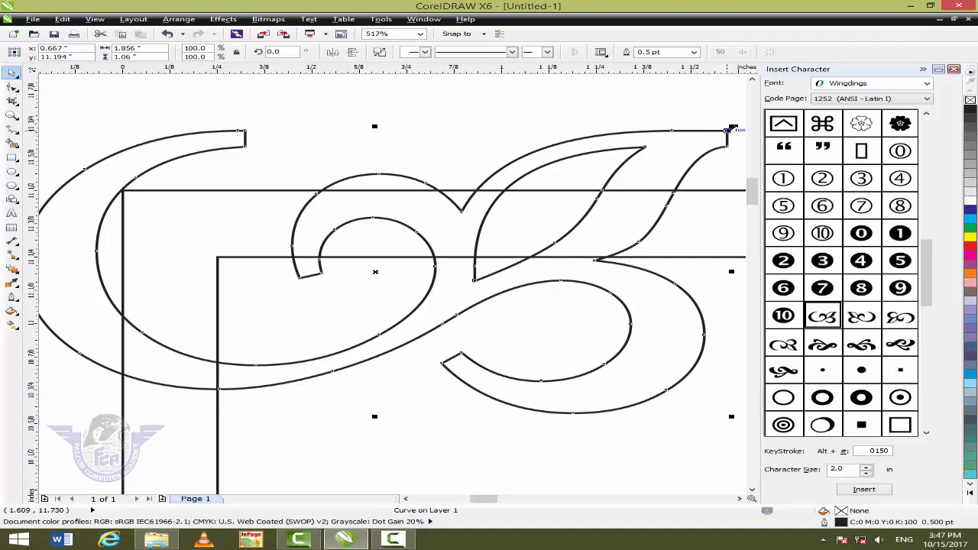
- Shrink the ornament to about 0.22 by 0.13 inches and fit it between the two rectangles at the upper-left corner
{"action": "left_click_drag", "start_coordinate": [729, 130], "coordinate": [150, 395]}
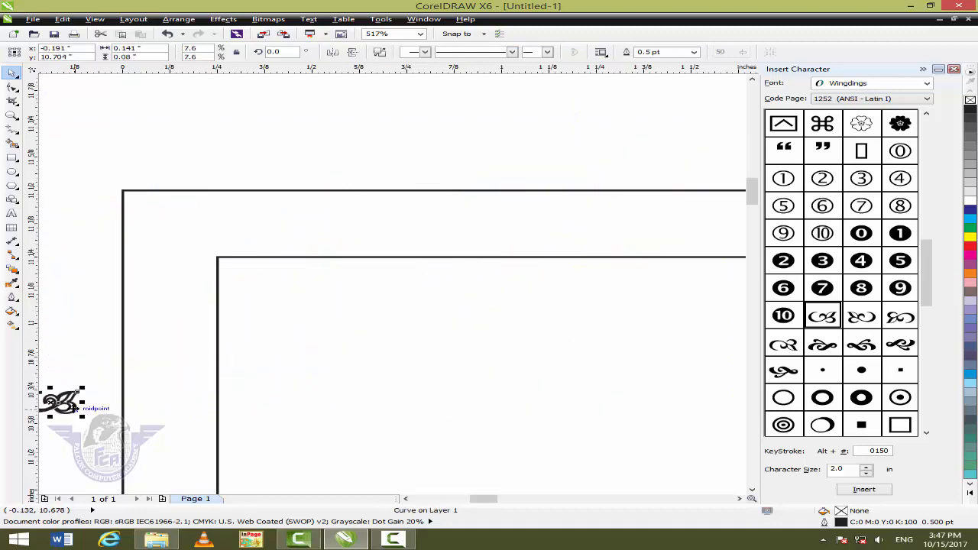
{"action": "left_click_drag", "start_coordinate": [84, 410], "coordinate": [230, 238]}
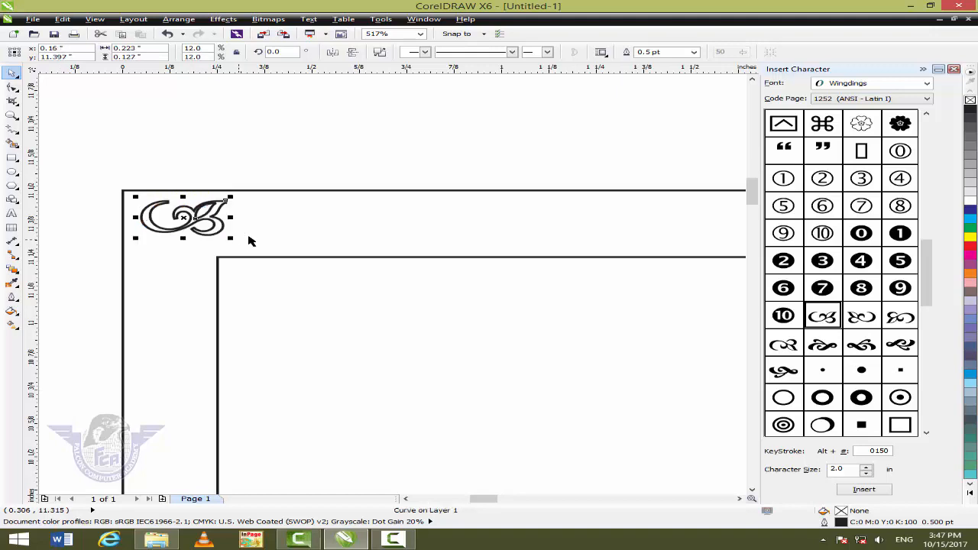
- Fill the corner ornament with red and remove its outline
{"action": "left_click", "coordinate": [969, 111]}
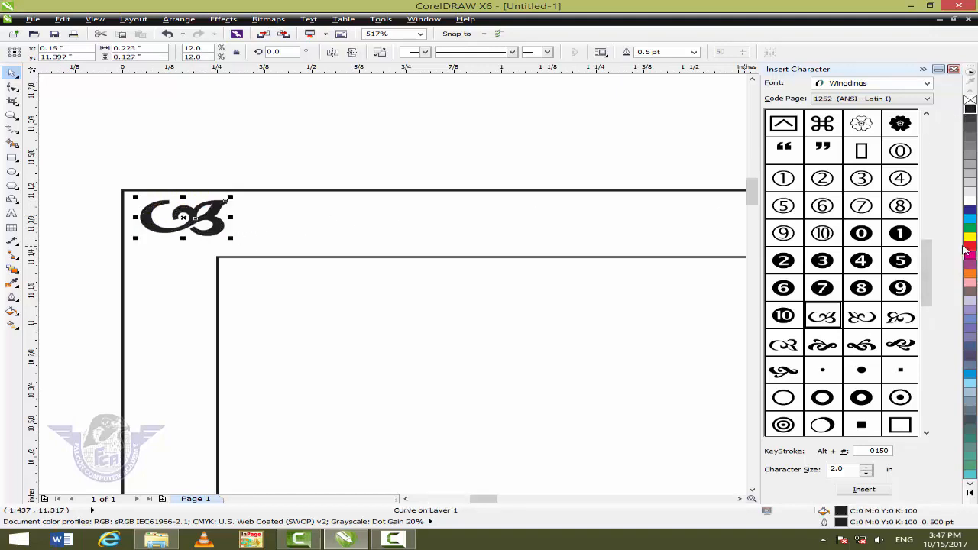
{"action": "left_click", "coordinate": [968, 246]}
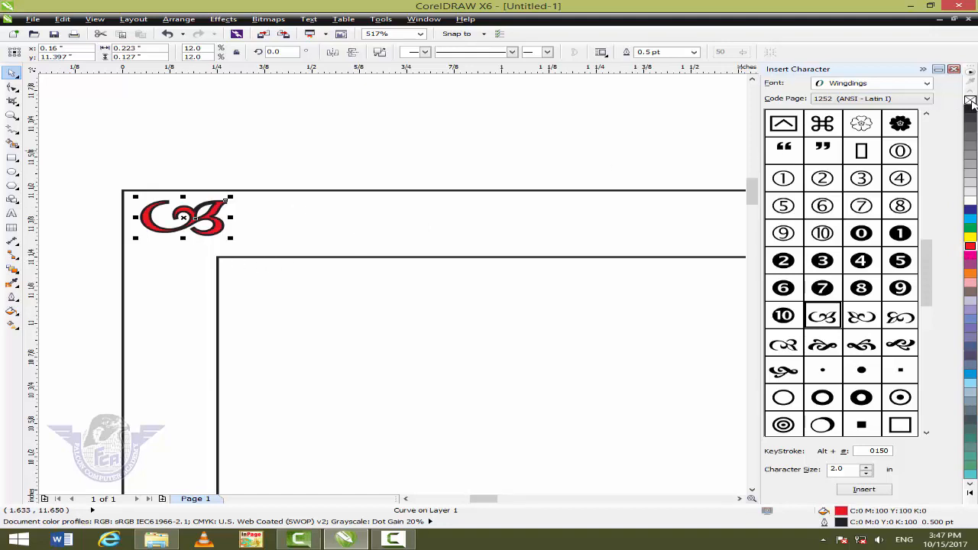
{"action": "right_click", "coordinate": [970, 102]}
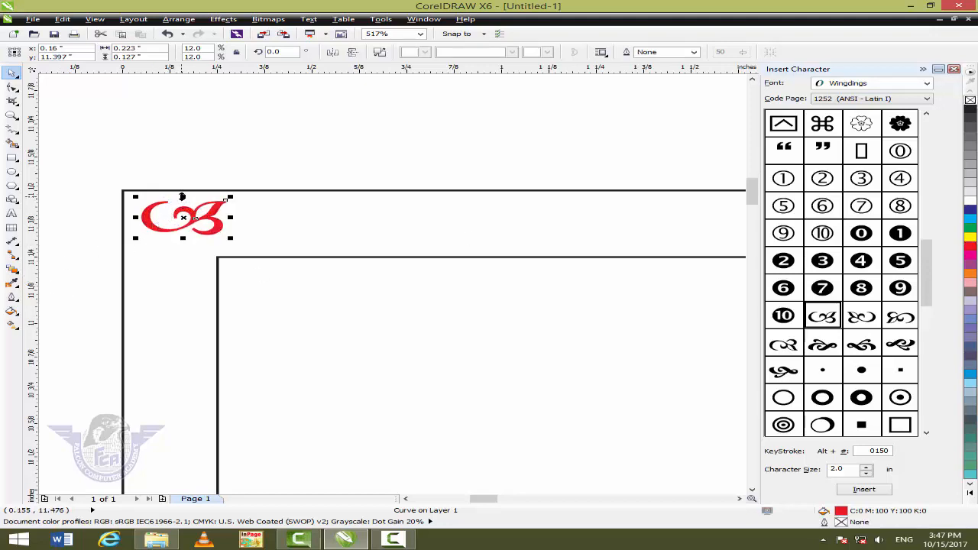
- Mirror copies of the red ornament downward and sideways to build a symmetrical four-part motif
{"action": "left_click_drag", "start_coordinate": [182, 196], "coordinate": [178, 250]}
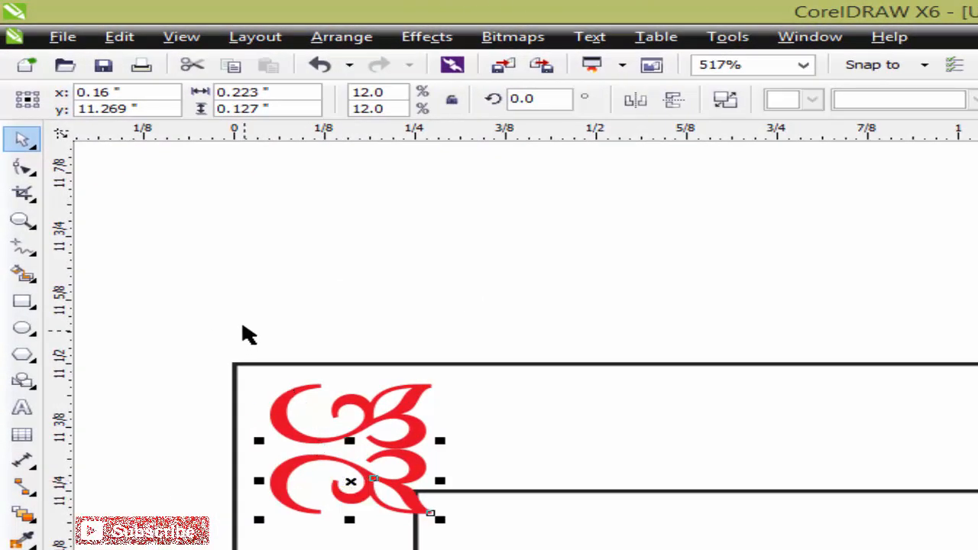
{"action": "left_click_drag", "start_coordinate": [197, 327], "coordinate": [343, 447]}
{"action": "left_click_drag", "start_coordinate": [262, 423], "coordinate": [443, 439]}
- Select all four ornament pieces and scale the motif to about 0.325 by 0.186 inches to fill the strip between the rectangles
{"action": "left_click_drag", "start_coordinate": [211, 320], "coordinate": [573, 502]}
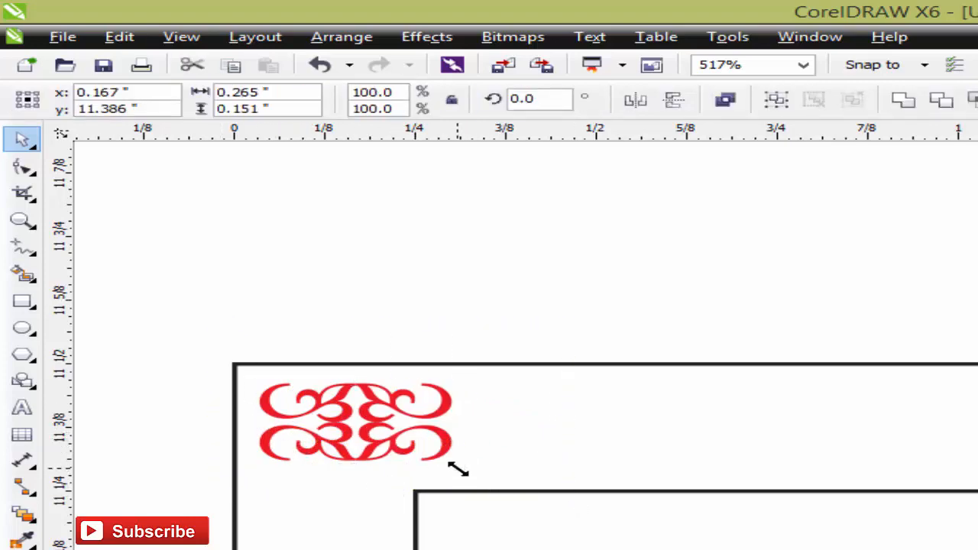
{"action": "left_click_drag", "start_coordinate": [460, 466], "coordinate": [496, 481]}
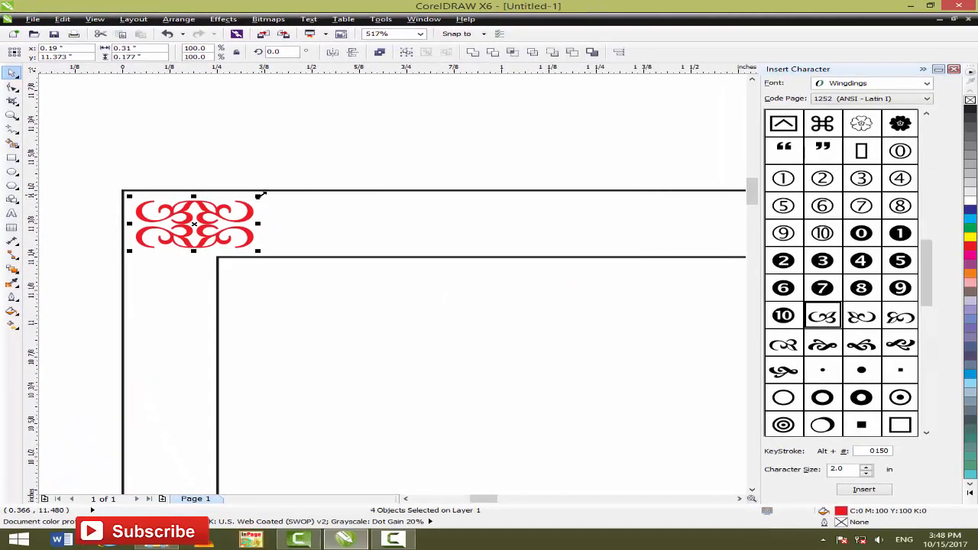
{"action": "left_click_drag", "start_coordinate": [261, 196], "coordinate": [263, 193]}
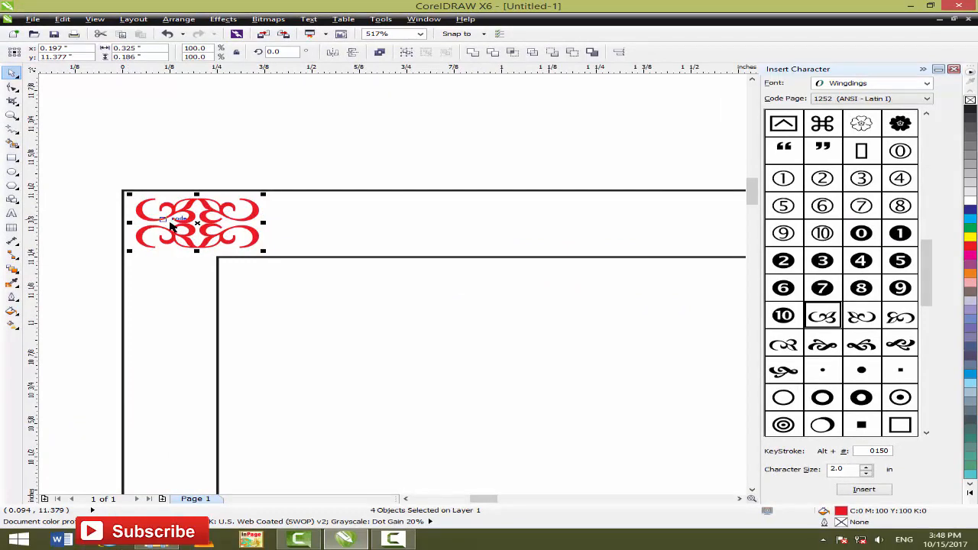
- Place four evenly spaced copies of the red motif end to end along the top strip, and close the character insertion panel
{"action": "left_click_drag", "start_coordinate": [185, 228], "coordinate": [312, 223]}
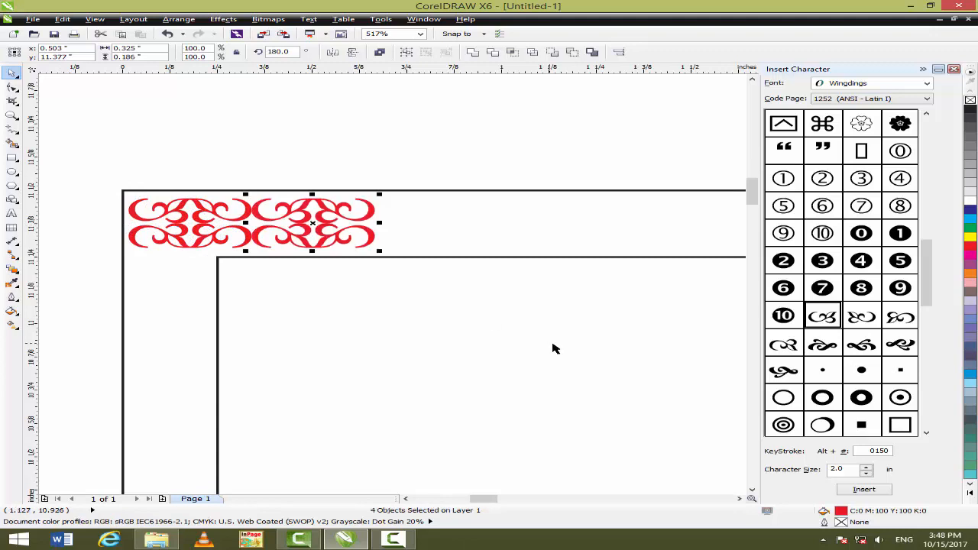
{"action": "key", "text": "ctrl+r"}
{"action": "key", "text": "ctrl+r"}
{"action": "key", "text": "ctrl+r"}
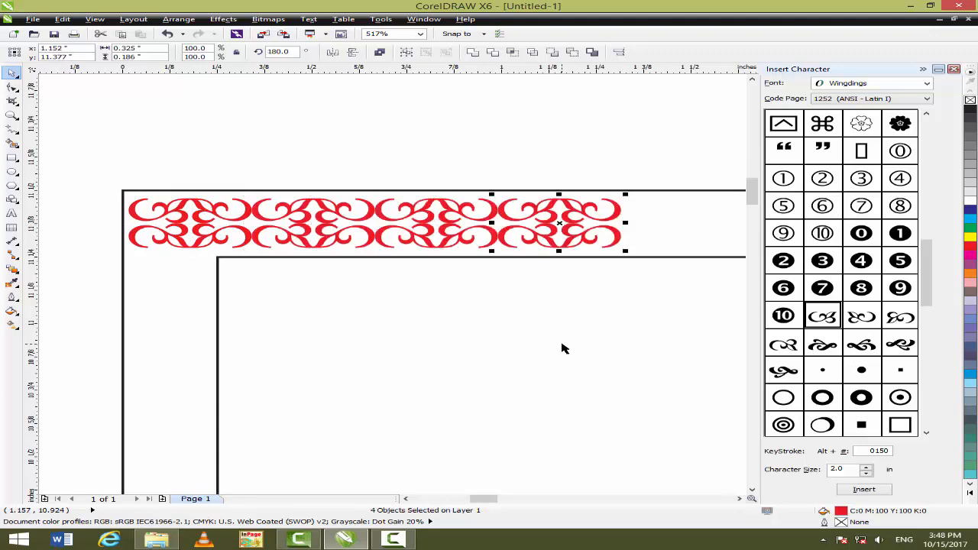
{"action": "left_click", "coordinate": [954, 70]}
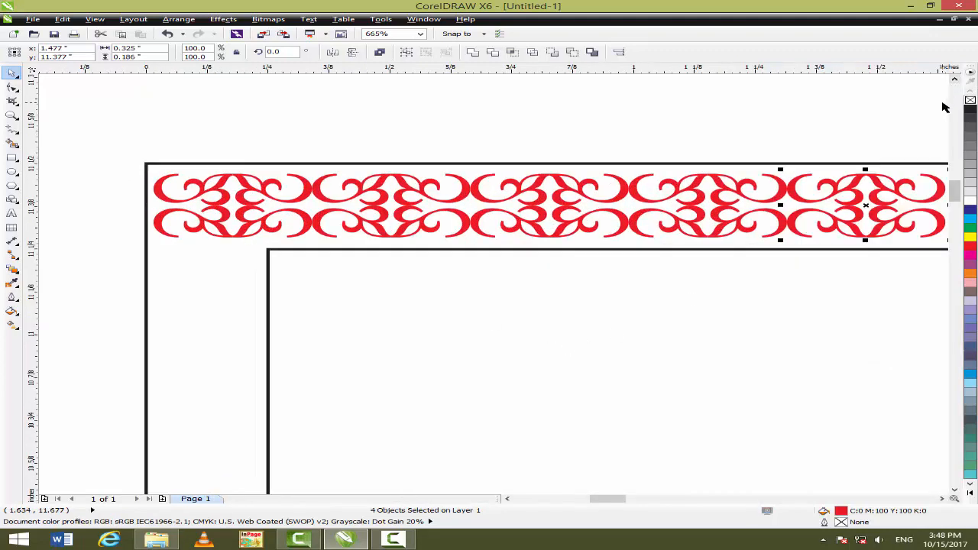
{"action": "key", "text": "F4"}
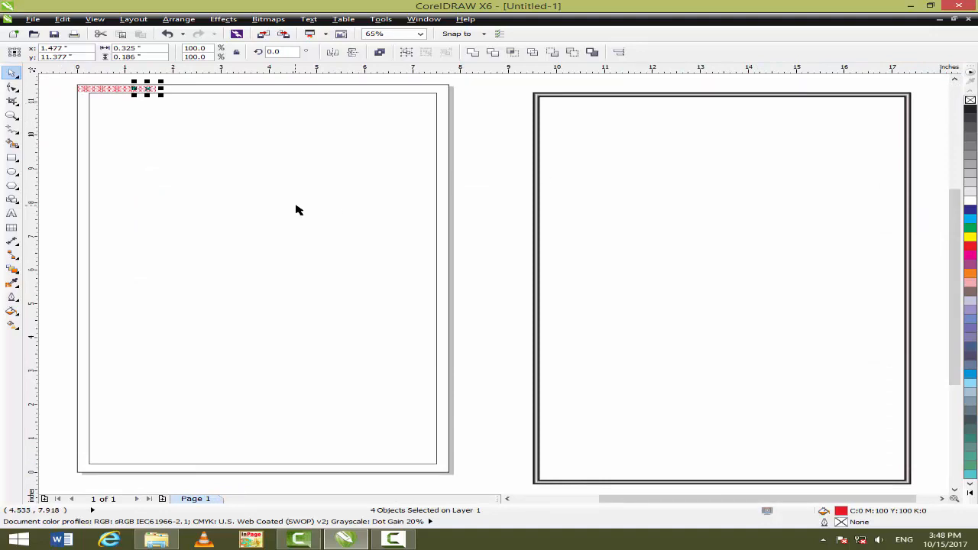
- Repeat the red motif end to end along the rest of the top strip, up to the inner rectangle's right edge
{"action": "key", "text": "ctrl+r"}
{"action": "key", "text": "ctrl+r"}
{"action": "key", "text": "ctrl+r"}
{"action": "key", "text": "ctrl+r"}
{"action": "key", "text": "ctrl+r"}
{"action": "key", "text": "ctrl+r"}
{"action": "key", "text": "ctrl+r"}
{"action": "key", "text": "ctrl+r"}
{"action": "key", "text": "ctrl+r"}
{"action": "key", "text": "ctrl+r"}
{"action": "key", "text": "ctrl+r"}
{"action": "key", "text": "ctrl+r"}
{"action": "key", "text": "ctrl+r"}
{"action": "key", "text": "ctrl+r"}
{"action": "key", "text": "ctrl+r"}
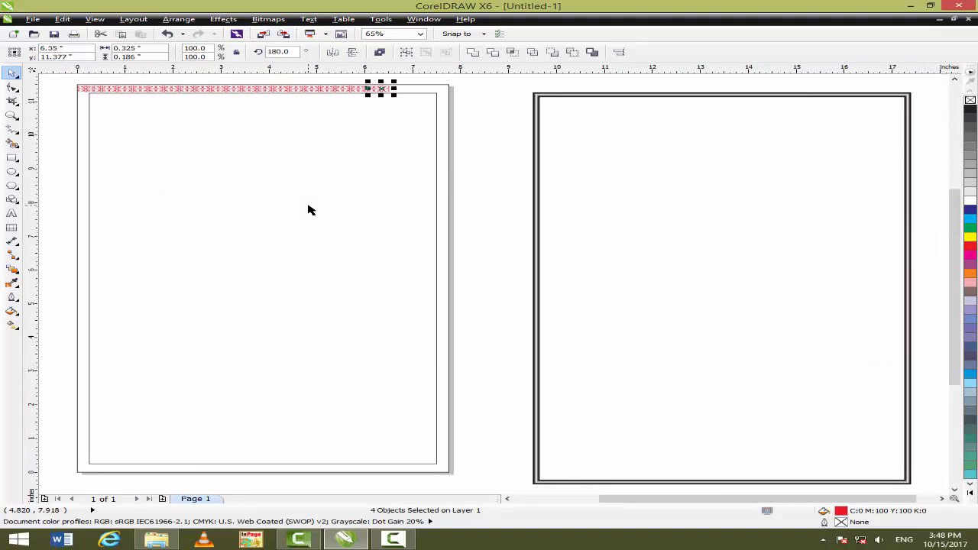
{"action": "key", "text": "ctrl+r"}
{"action": "key", "text": "ctrl+r"}
{"action": "key", "text": "ctrl+r"}
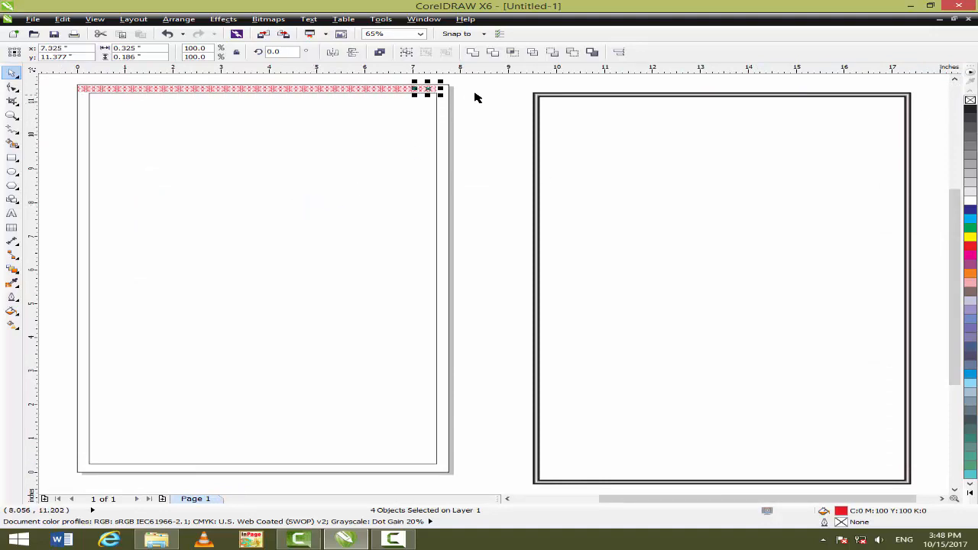
{"action": "left_click", "coordinate": [474, 98]}
- Select all the top strip's motifs and scale the row to about 7.719 by 0.192 inches so it spans the page width
{"action": "left_click_drag", "start_coordinate": [220, 119], "coordinate": [557, 131]}
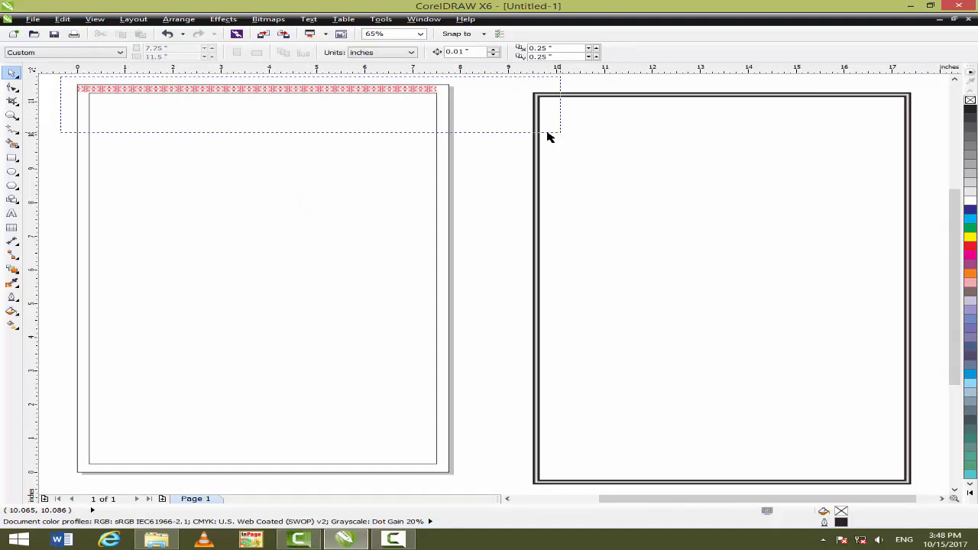
{"action": "left_click_drag", "start_coordinate": [775, 213], "coordinate": [34, 309]}
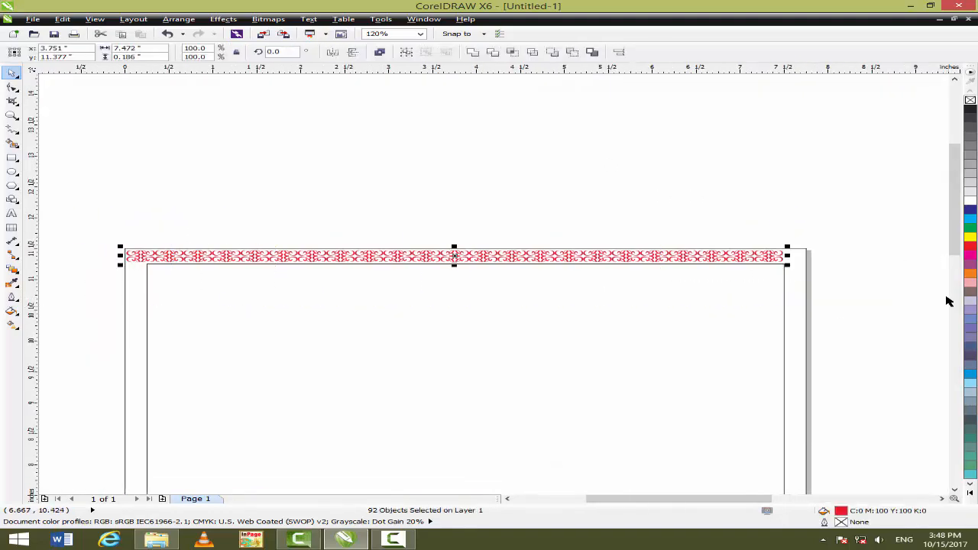
{"action": "left_click_drag", "start_coordinate": [799, 266], "coordinate": [825, 290]}
{"action": "left_click_drag", "start_coordinate": [545, 297], "coordinate": [704, 310]}
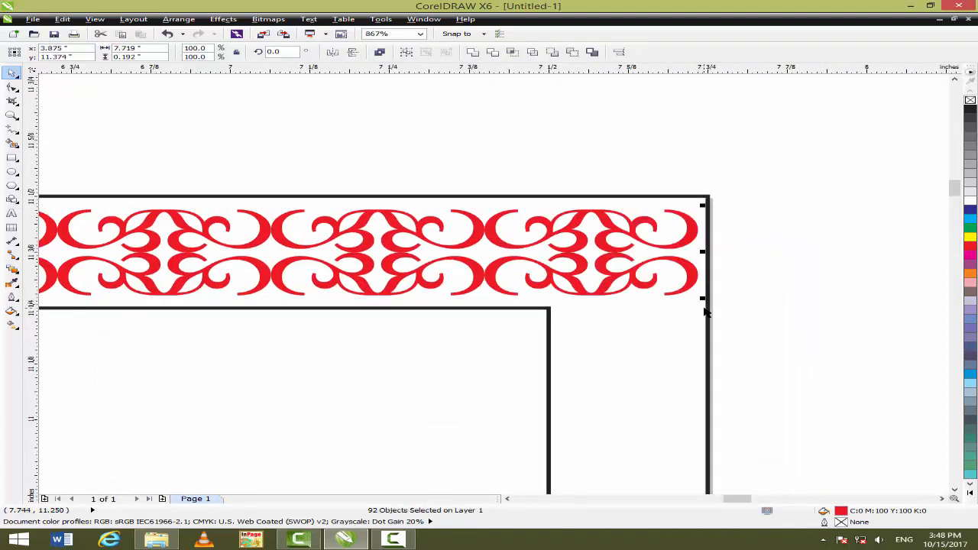
- Copy the ornament row from the top strip into the bottom strip and centre it vertically at about Y 0.127 inches
{"action": "key", "text": "F4"}
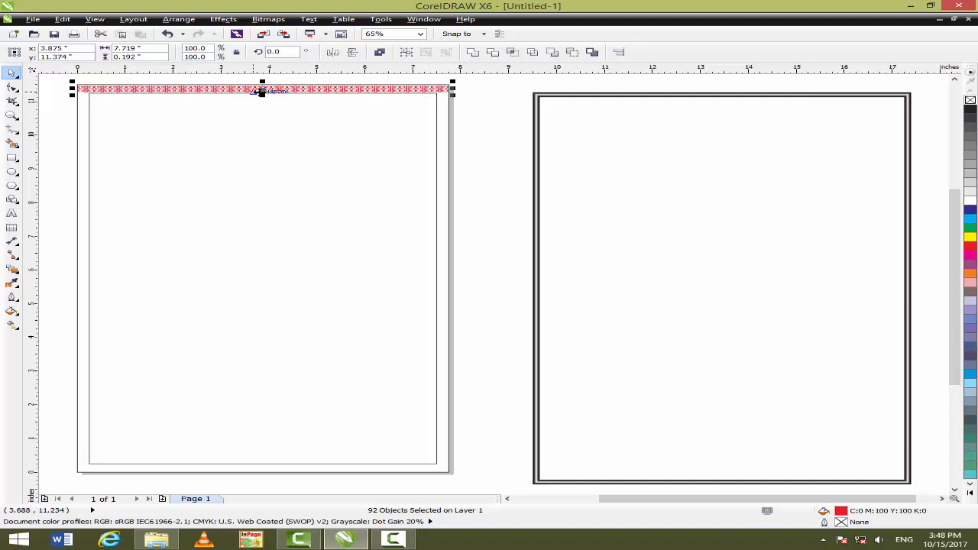
{"action": "left_click_drag", "start_coordinate": [265, 88], "coordinate": [218, 466]}
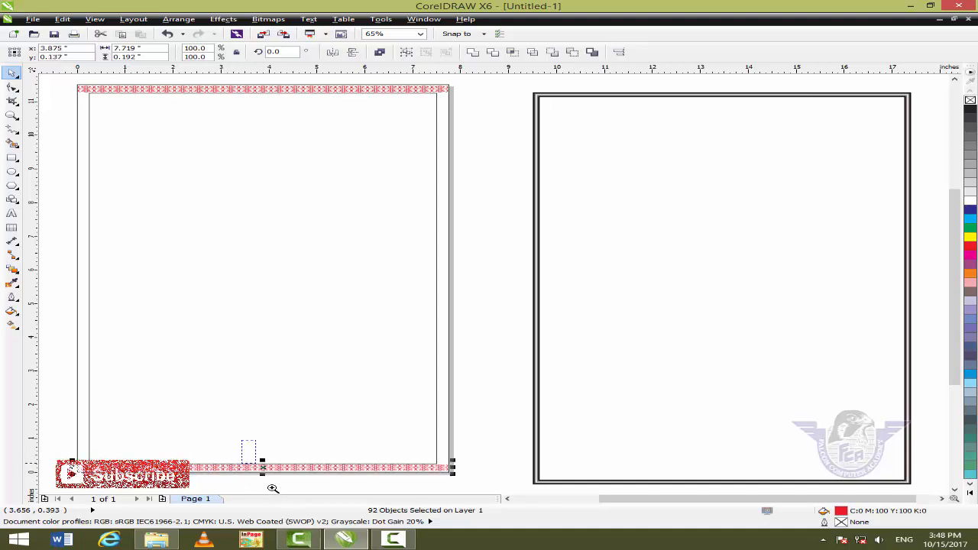
{"action": "key", "text": "shift+F2"}
{"action": "key", "text": "z"}
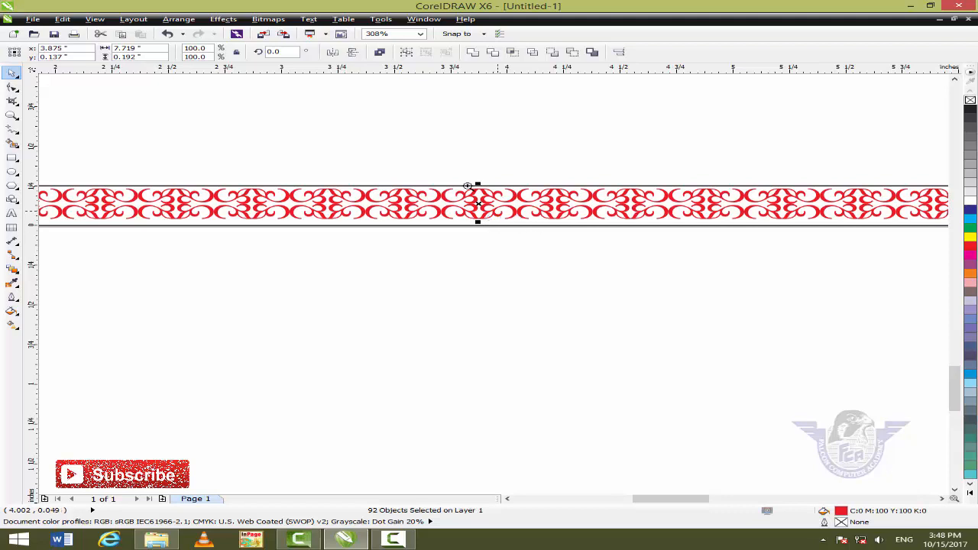
{"action": "left_click_drag", "start_coordinate": [416, 158], "coordinate": [597, 293]}
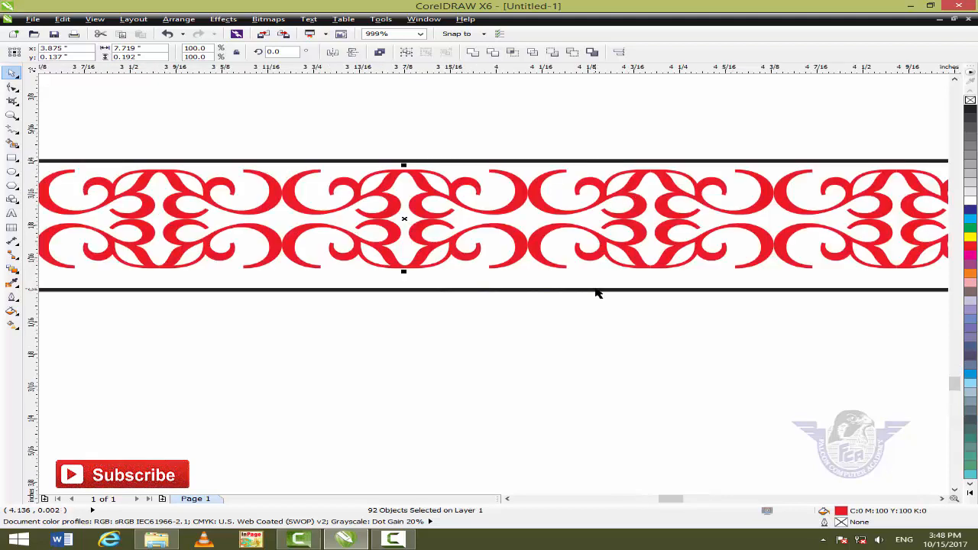
{"action": "key", "text": "Down"}
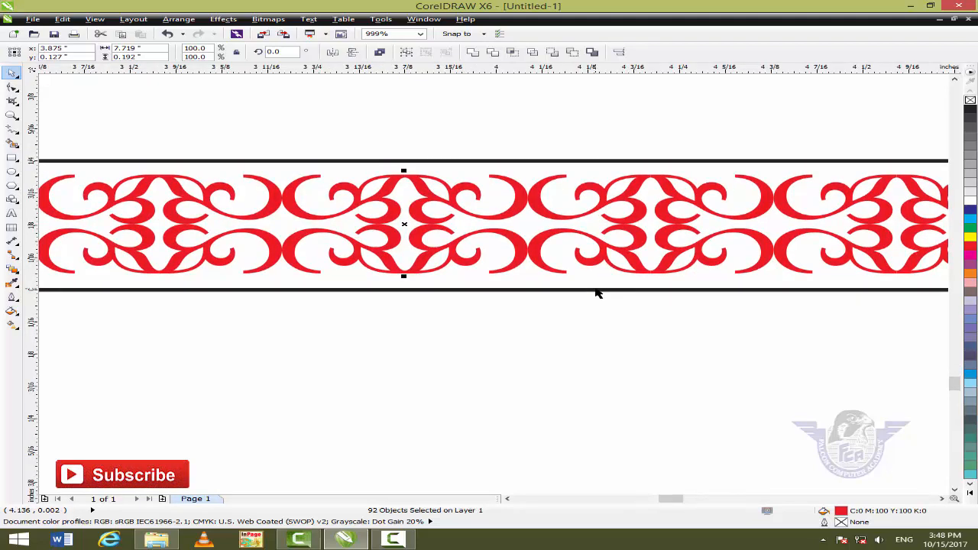
{"action": "key", "text": "F4"}
- Offset the blended frame's control rectangle to about X 13.181, Y 5.536 inches, and dismiss the help window
{"action": "left_click", "coordinate": [540, 387]}
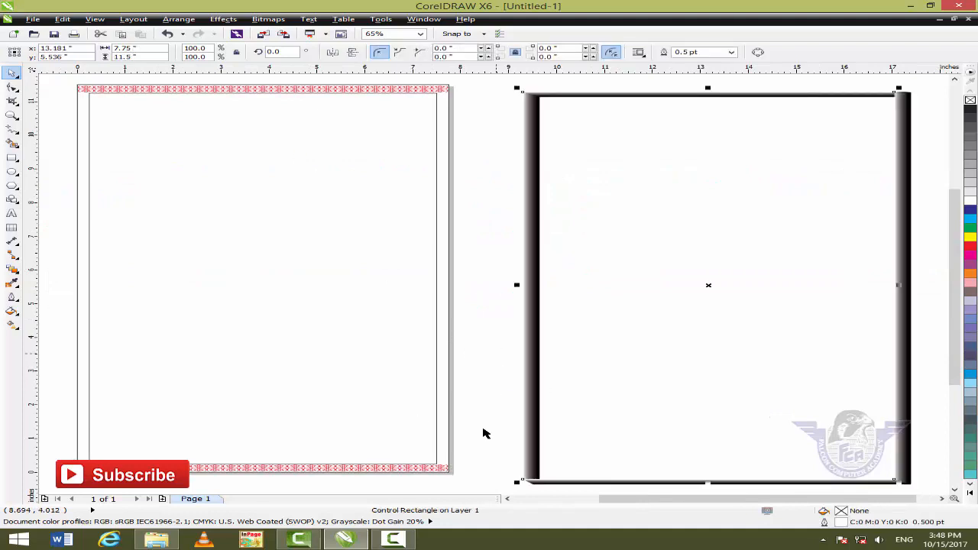
{"action": "key", "text": "F1"}
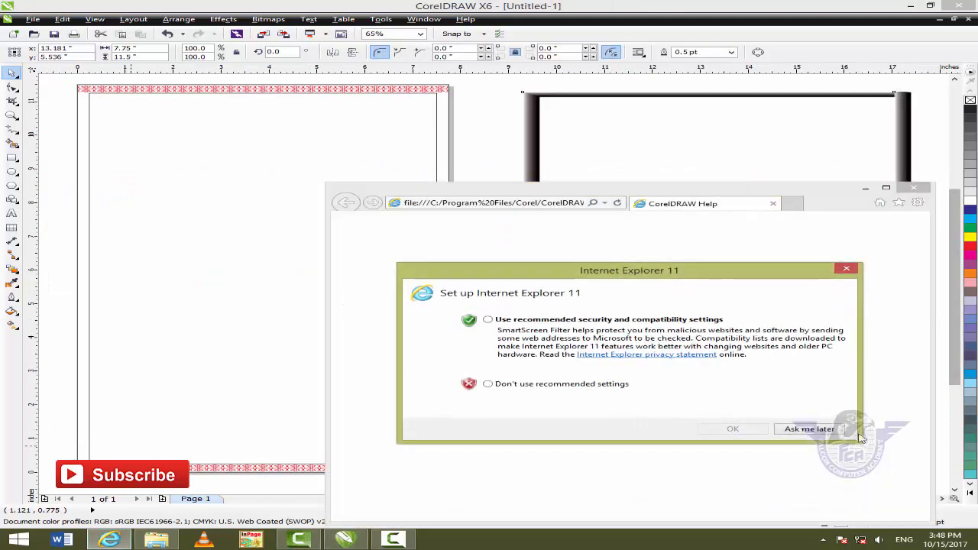
{"action": "left_click", "coordinate": [846, 269]}
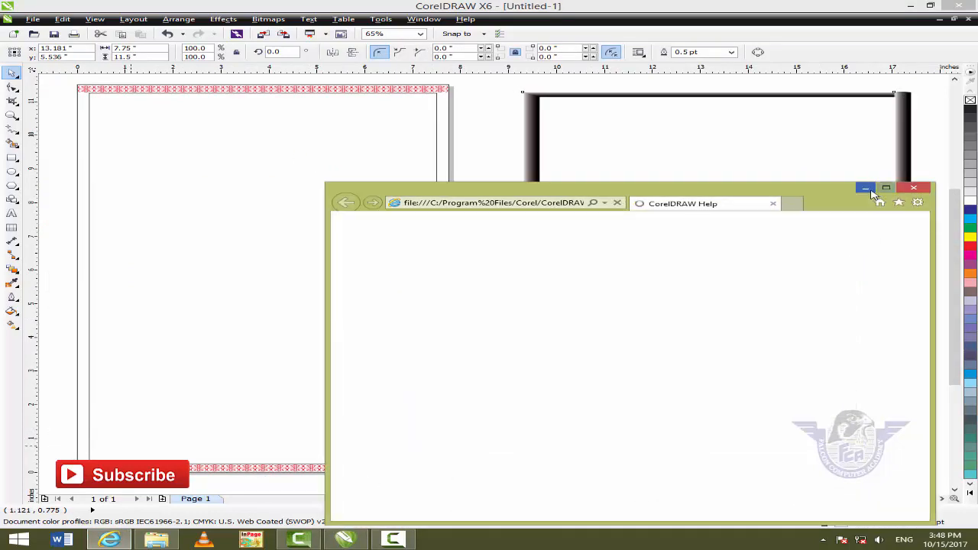
{"action": "left_click", "coordinate": [865, 188]}
{"action": "left_click", "coordinate": [115, 491]}
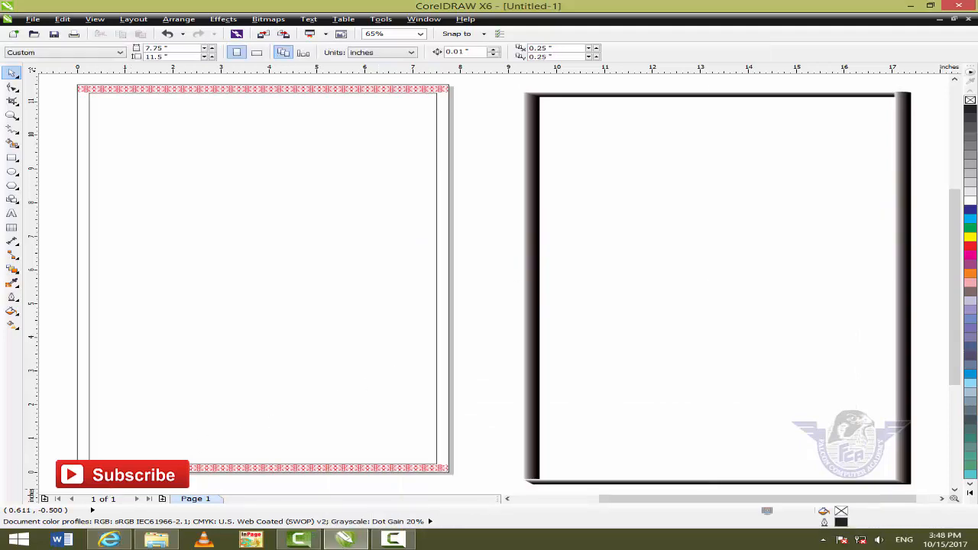
- Copy the bottom row's leftmost motif upward, rotate the copy 90 degrees and place it in the left strip at about X 0.115, Y 0.398 inches
{"action": "key", "text": "F2"}
{"action": "left_click_drag", "start_coordinate": [59, 444], "coordinate": [136, 488]}
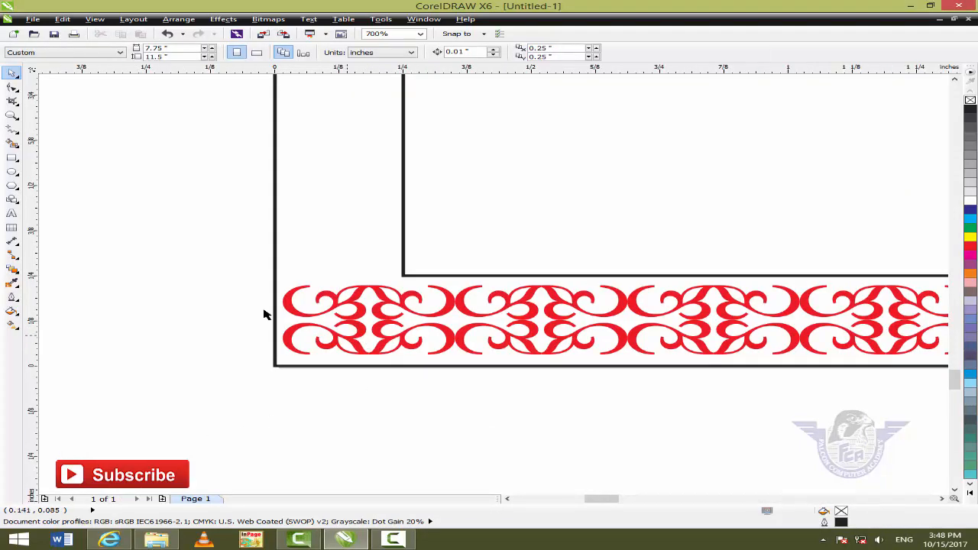
{"action": "left_click_drag", "start_coordinate": [254, 263], "coordinate": [450, 273]}
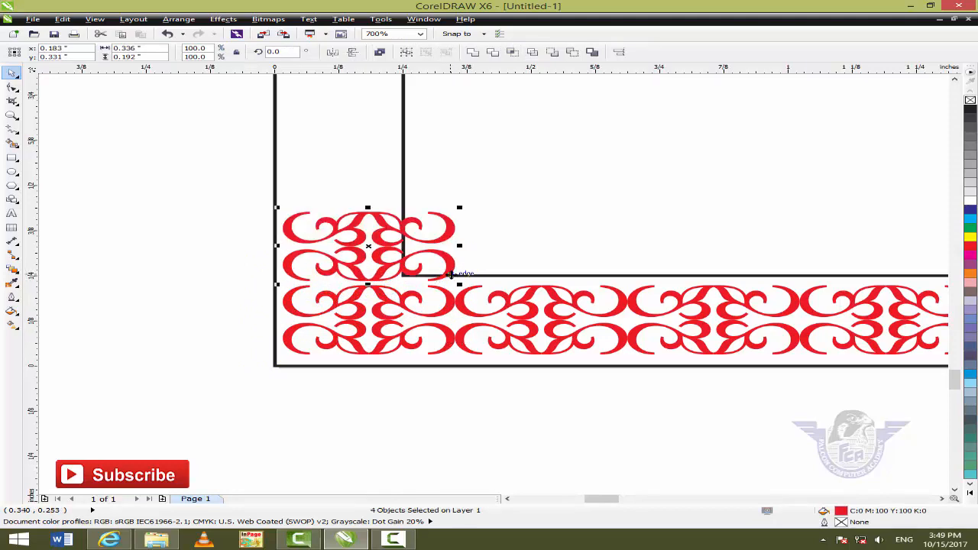
{"action": "left_click", "coordinate": [450, 273]}
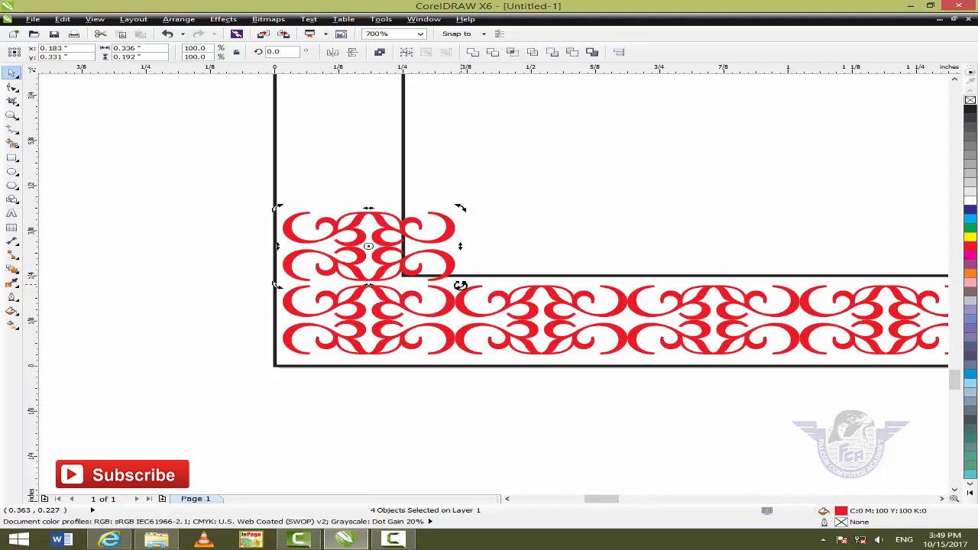
{"action": "left_click_drag", "start_coordinate": [459, 284], "coordinate": [403, 194]}
{"action": "left_click_drag", "start_coordinate": [396, 238], "coordinate": [359, 205]}
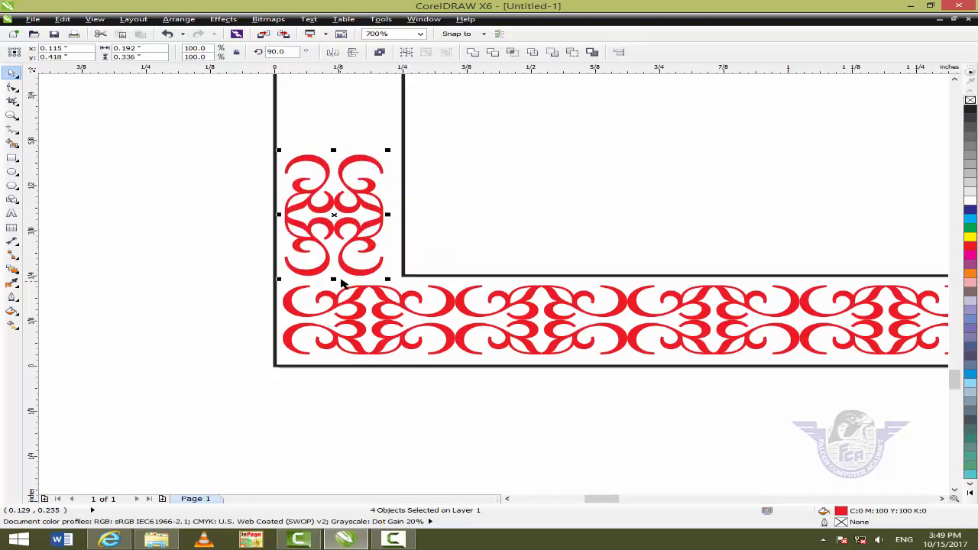
{"action": "key", "text": "Down"}
{"action": "key", "text": "Down"}
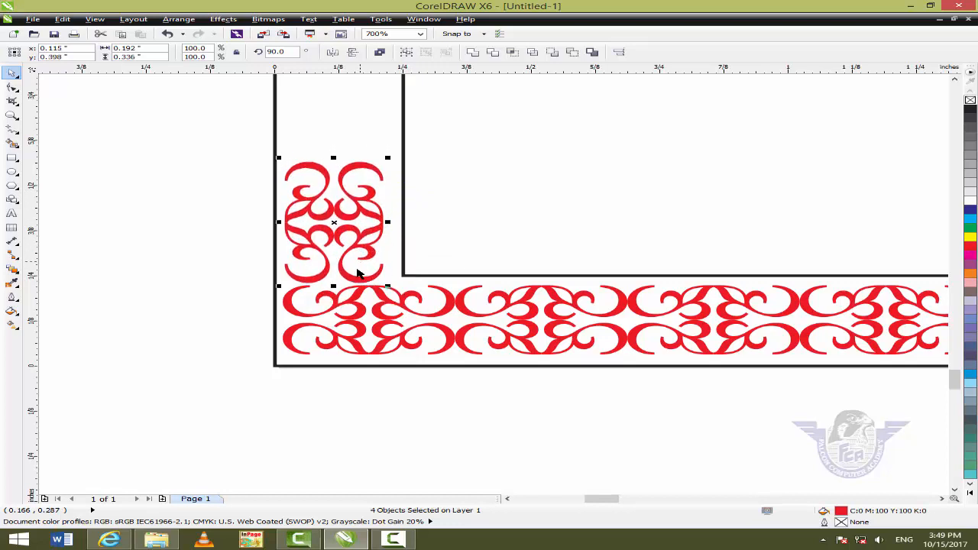
- Mirror a copy of the rotated motif upward and repeat it up the left strip, undoing the last copy that overlaps the top row
{"action": "left_click_drag", "start_coordinate": [333, 285], "coordinate": [334, 145]}
{"action": "key", "text": "F4"}
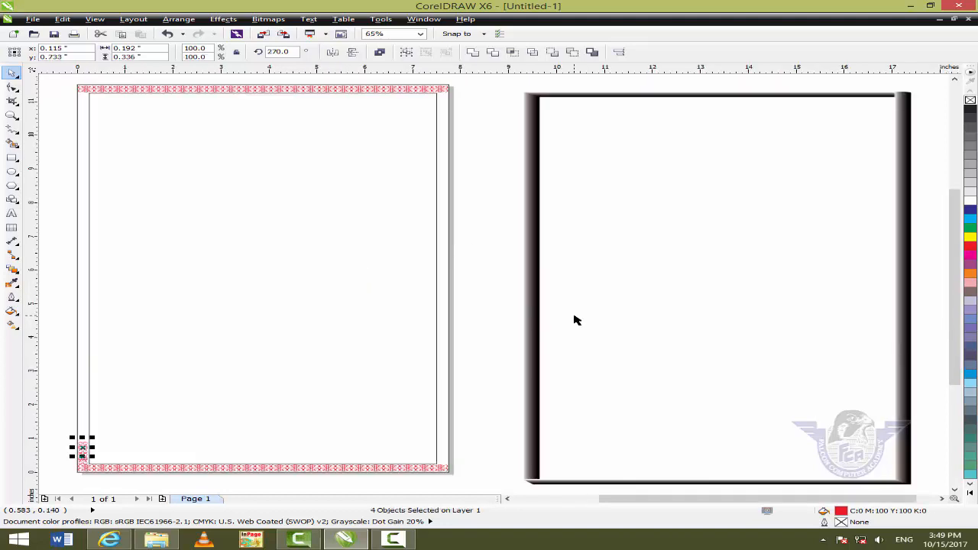
{"action": "key", "text": "ctrl+r"}
{"action": "key", "text": "ctrl+r"}
{"action": "key", "text": "ctrl+r"}
{"action": "key", "text": "ctrl+r"}
{"action": "key", "text": "ctrl+r"}
{"action": "key", "text": "ctrl+r"}
{"action": "key", "text": "ctrl+r"}
{"action": "key", "text": "ctrl+r"}
{"action": "key", "text": "ctrl+r"}
{"action": "key", "text": "ctrl+r"}
{"action": "key", "text": "ctrl+r"}
{"action": "key", "text": "ctrl+r"}
{"action": "key", "text": "ctrl+r"}
{"action": "key", "text": "ctrl+r"}
{"action": "key", "text": "ctrl+r"}
{"action": "key", "text": "ctrl+r"}
{"action": "key", "text": "ctrl+r"}
{"action": "key", "text": "ctrl+r"}
{"action": "key", "text": "ctrl+r"}
{"action": "key", "text": "ctrl+r"}
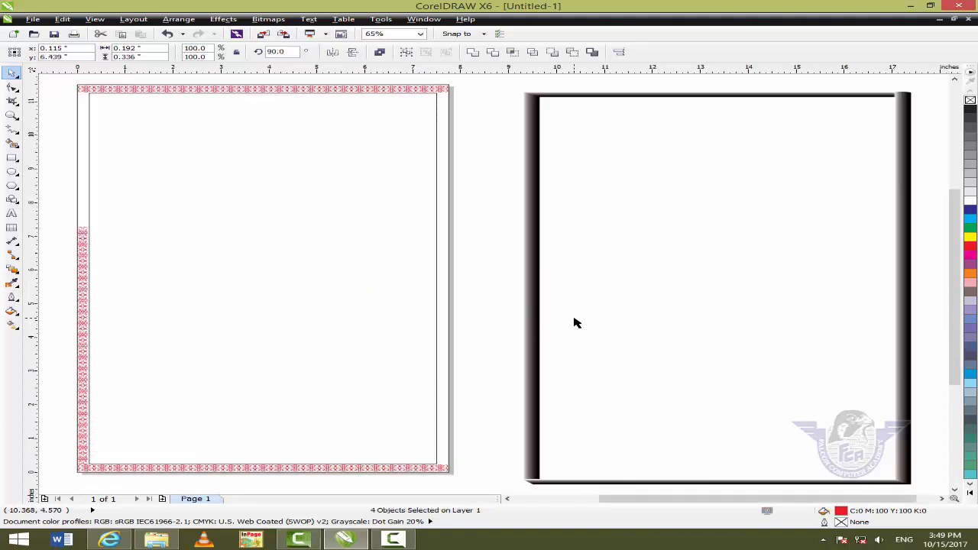
{"action": "key", "text": "ctrl+r"}
{"action": "key", "text": "ctrl+r"}
{"action": "key", "text": "ctrl+r"}
{"action": "key", "text": "ctrl+r"}
{"action": "key", "text": "ctrl+r"}
{"action": "key", "text": "ctrl+r"}
{"action": "key", "text": "ctrl+r"}
{"action": "key", "text": "ctrl+r"}
{"action": "key", "text": "ctrl+r"}
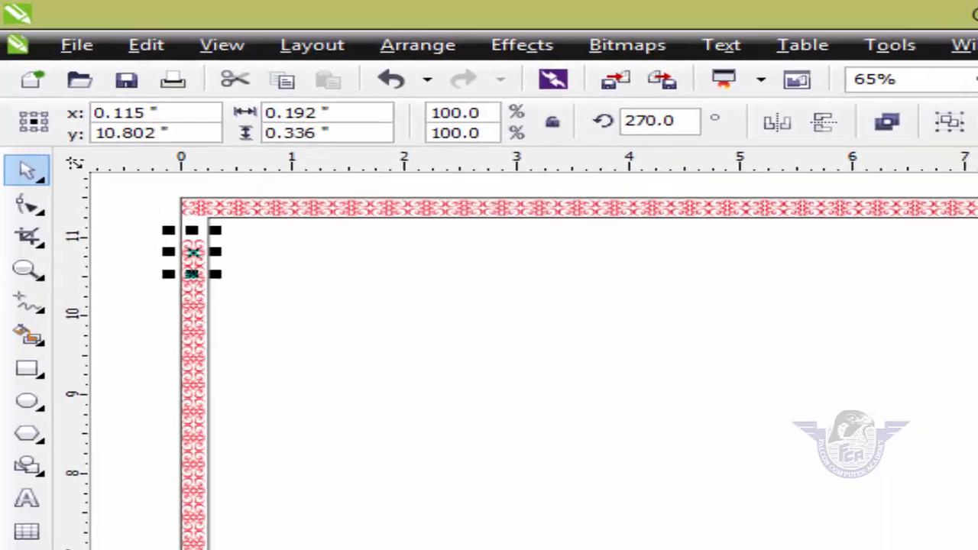
{"action": "key", "text": "ctrl+r"}
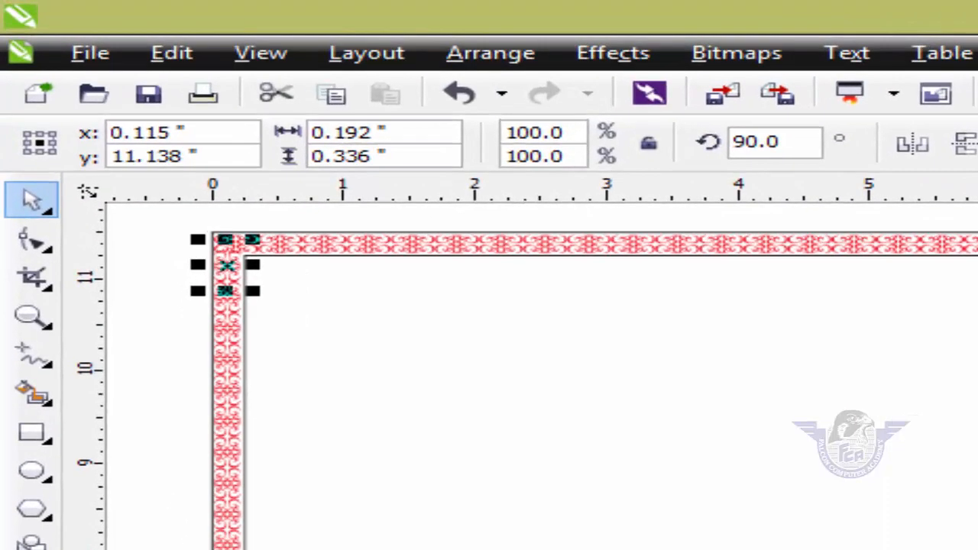
{"action": "key", "text": "ctrl+z"}
- Group all the left strip's motifs and stretch the group upward to about 10.872 inches tall, meeting the top row
{"action": "left_click_drag", "start_coordinate": [160, 255], "coordinate": [203, 549]}
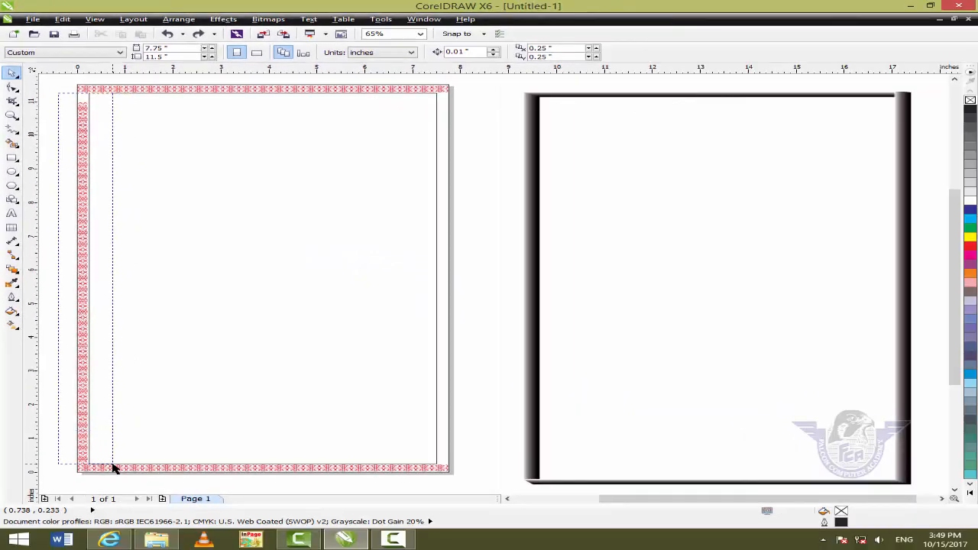
{"action": "left_click_drag", "start_coordinate": [112, 467], "coordinate": [113, 468]}
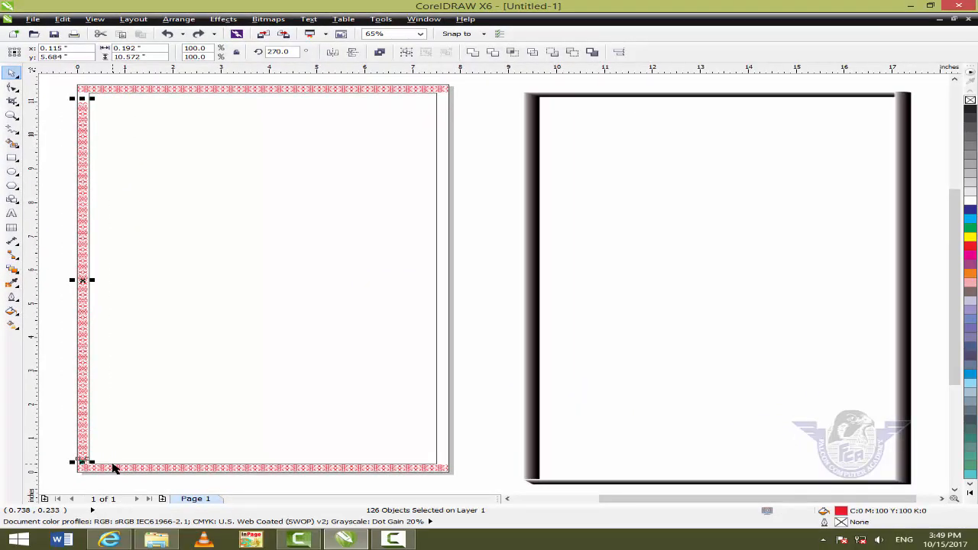
{"action": "key", "text": "ctrl+g"}
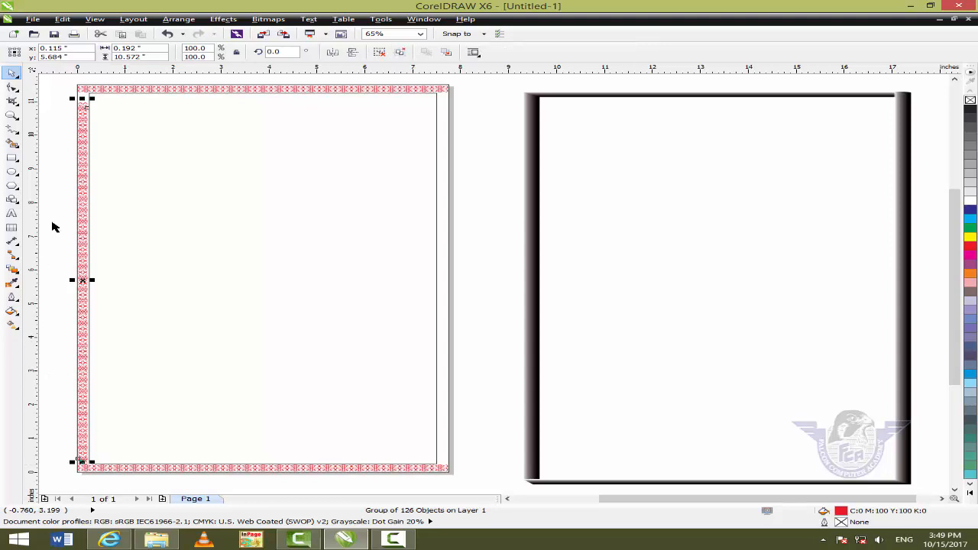
{"action": "left_click_drag", "start_coordinate": [55, 81], "coordinate": [127, 132]}
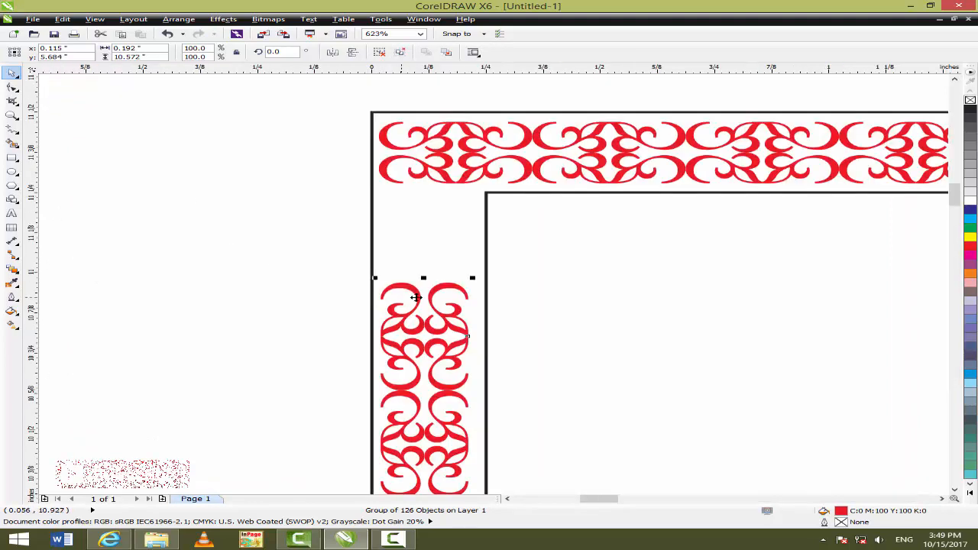
{"action": "left_click_drag", "start_coordinate": [422, 280], "coordinate": [424, 181]}
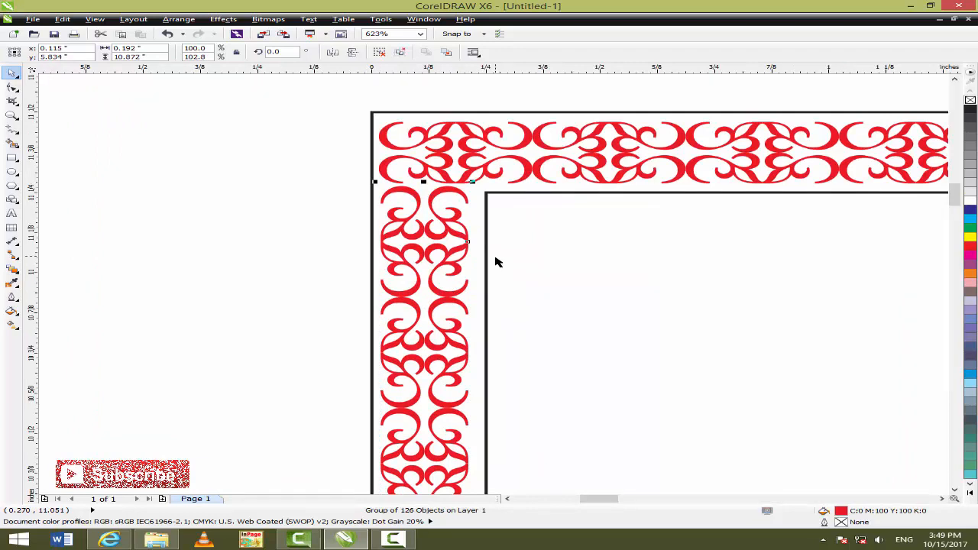
{"action": "key", "text": "F3"}
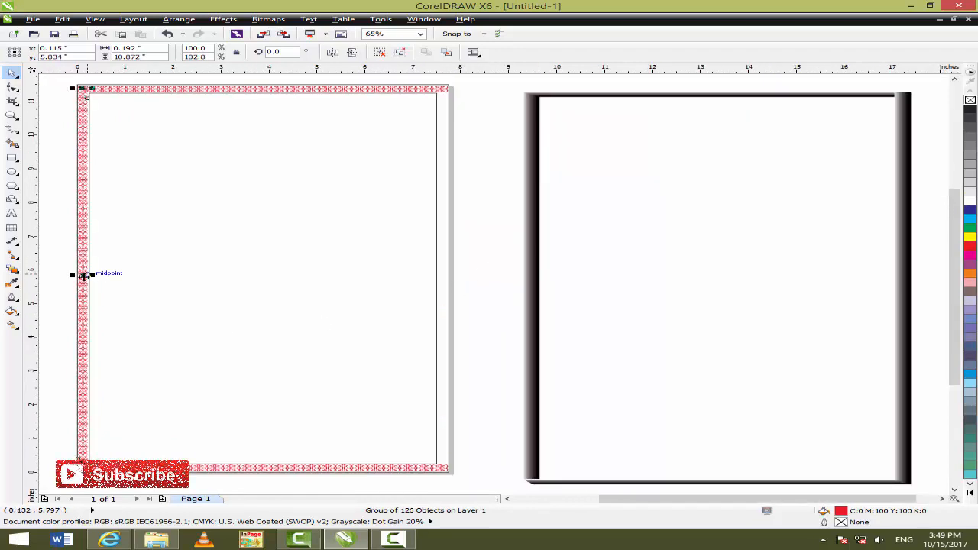
- Copy the left ornament group into the right strip and centre it between the two rectangles at about X 7.634 inches
{"action": "left_click_drag", "start_coordinate": [84, 276], "coordinate": [441, 317]}
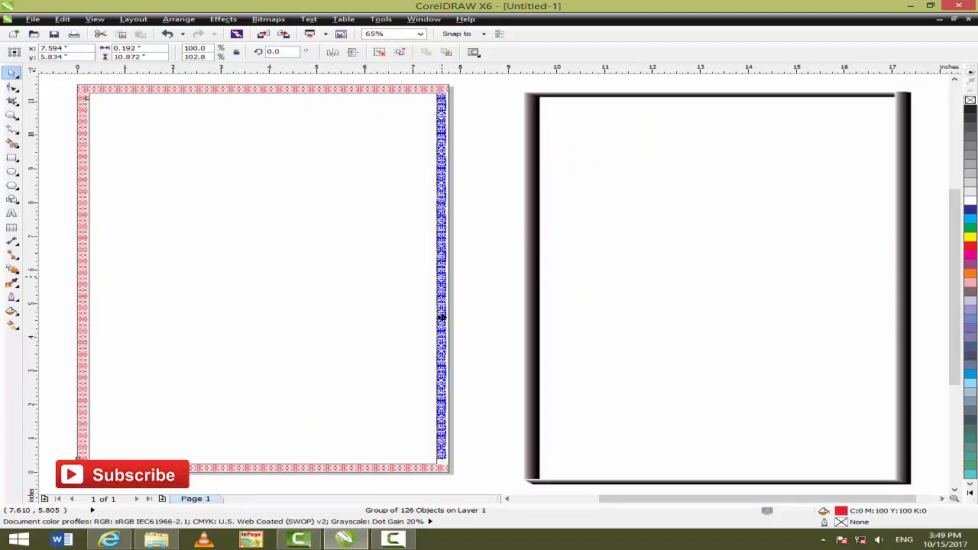
{"action": "key", "text": "F2"}
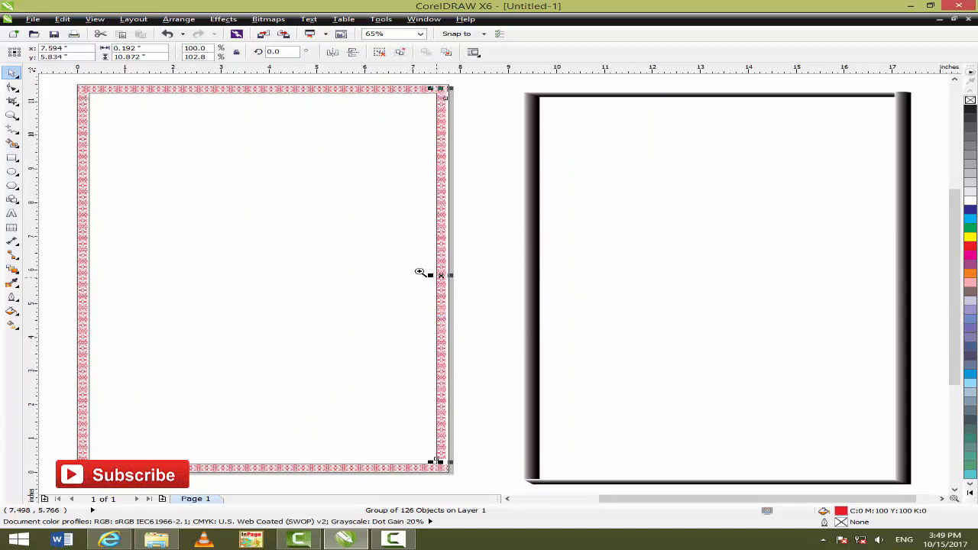
{"action": "left_click_drag", "start_coordinate": [391, 250], "coordinate": [491, 297]}
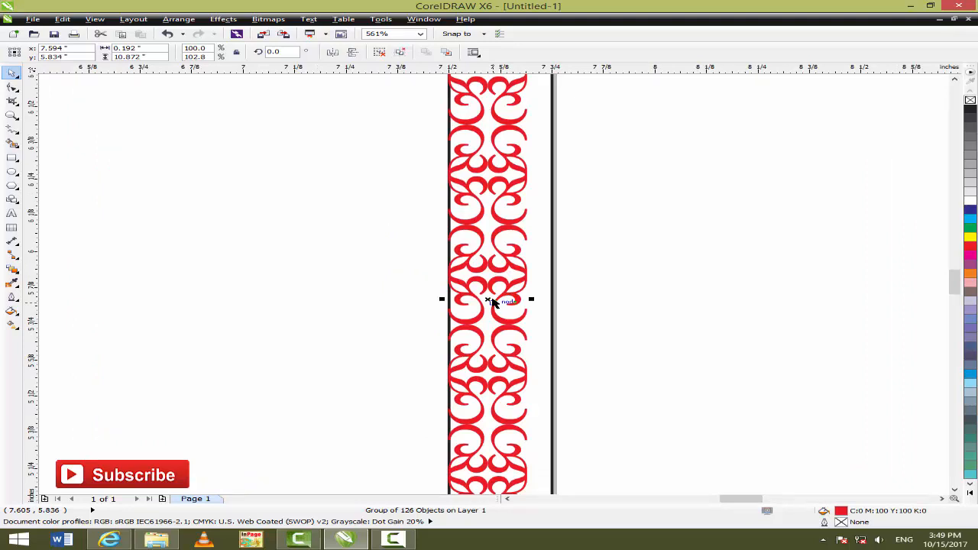
{"action": "key", "text": "Right"}
{"action": "key", "text": "Right"}
{"action": "key", "text": "Right"}
{"action": "key", "text": "Right"}
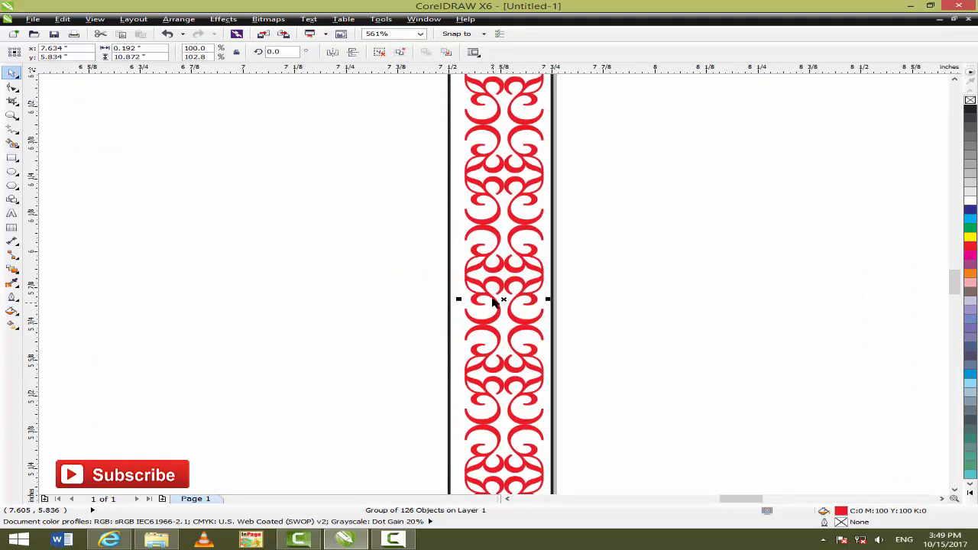
{"action": "key", "text": "F4"}
{"action": "left_click", "coordinate": [501, 218]}
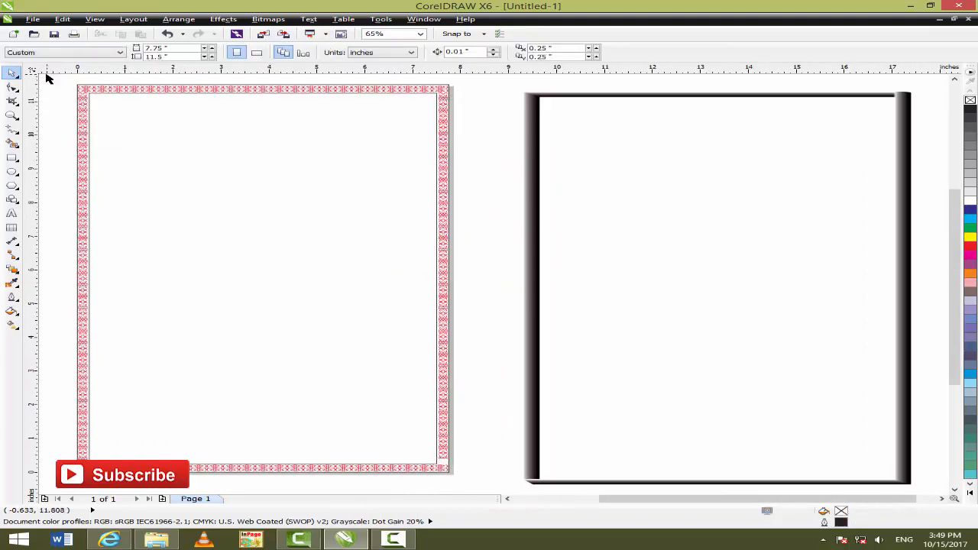
{"action": "key", "text": "F2"}
{"action": "left_click_drag", "start_coordinate": [68, 81], "coordinate": [469, 486]}
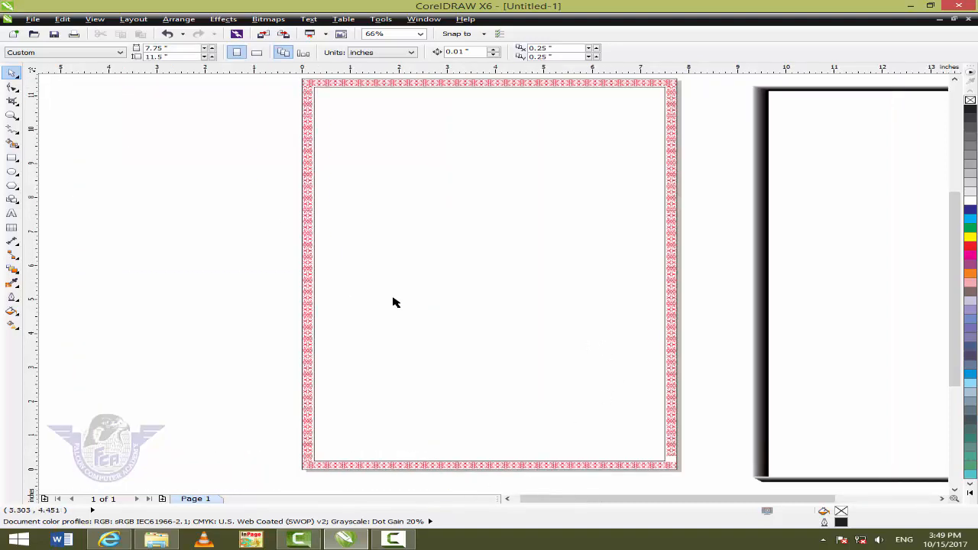
- Select the whole ornament border and examine its lower-left corner up close
{"action": "scroll", "coordinate": [387, 315], "scroll_direction": "down", "scroll_amount": 2}
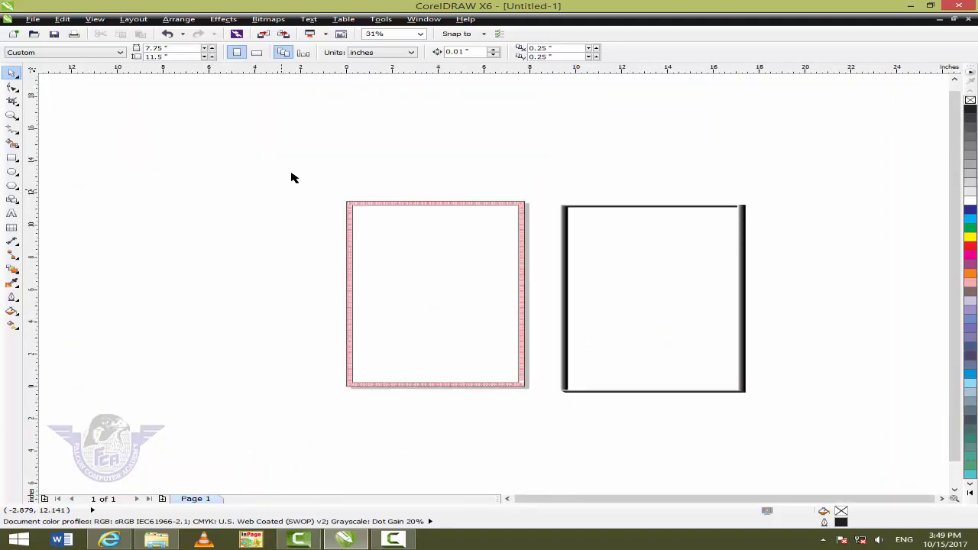
{"action": "left_click_drag", "start_coordinate": [295, 168], "coordinate": [546, 459]}
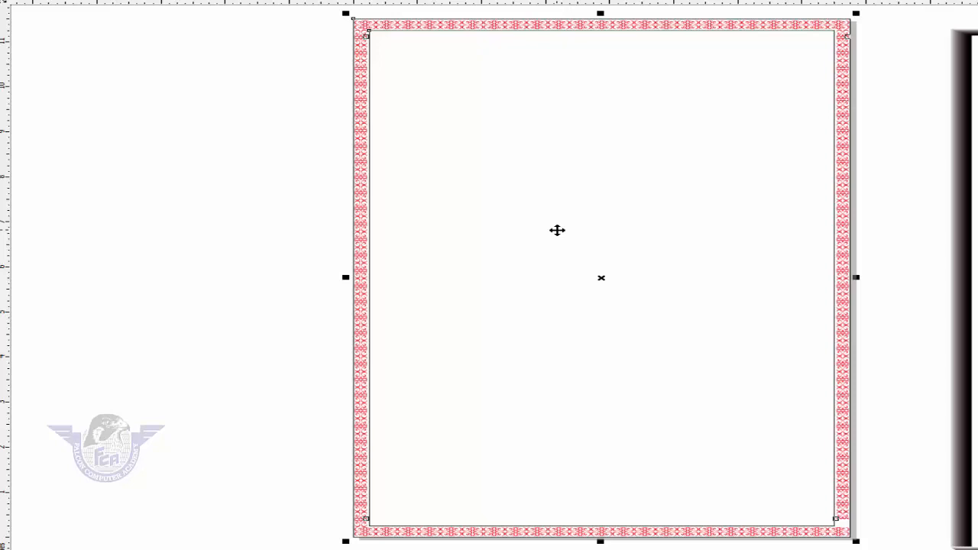
{"action": "key", "text": "z"}
{"action": "left_click_drag", "start_coordinate": [322, 422], "coordinate": [427, 539]}
{"action": "right_click", "coordinate": [446, 537]}
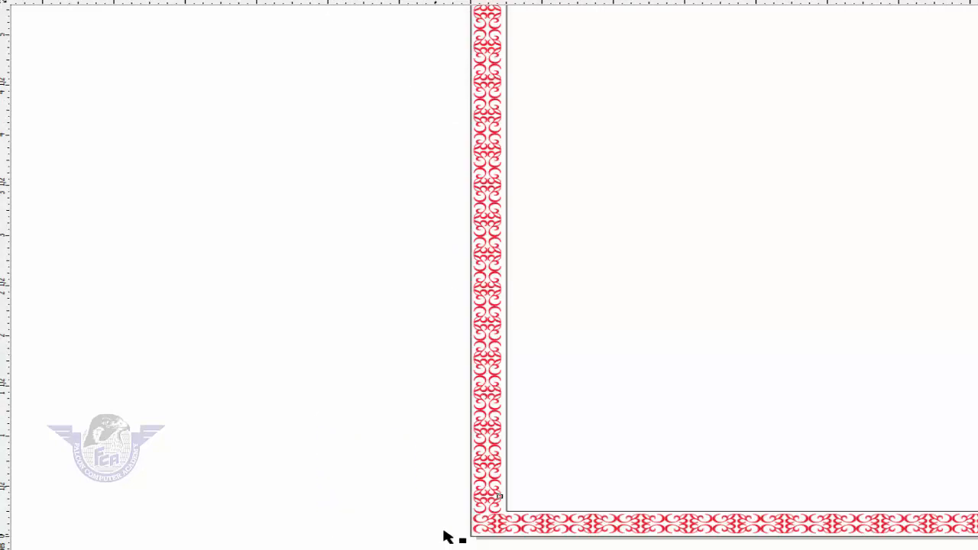
{"action": "key", "text": "F4"}
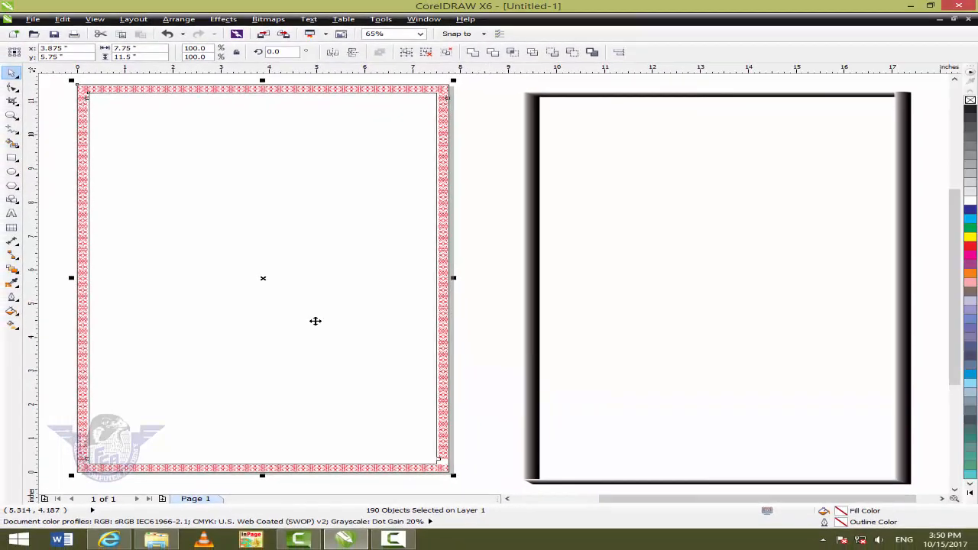
- Delete the blended black frame beside the page, including its thick outline rectangle
{"action": "left_click", "coordinate": [569, 367]}
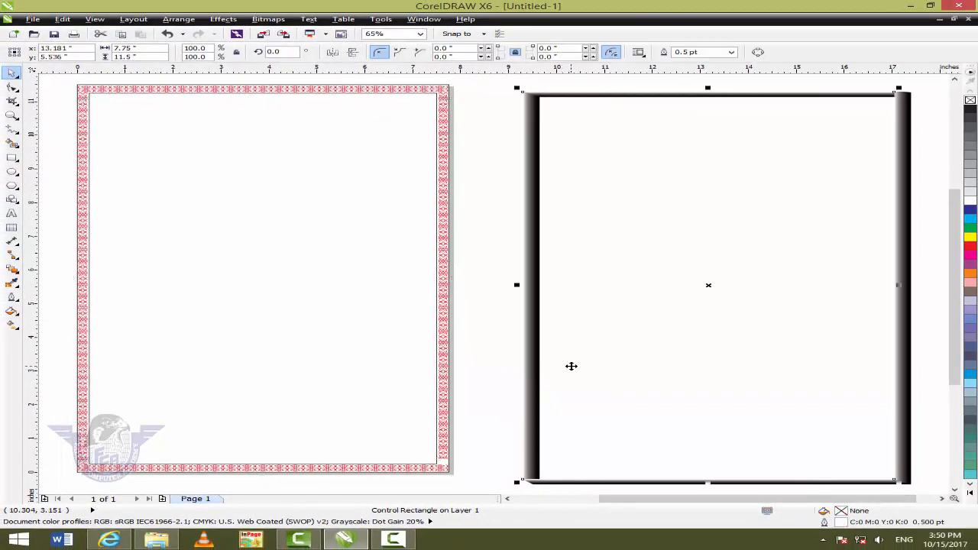
{"action": "key", "text": "Delete"}
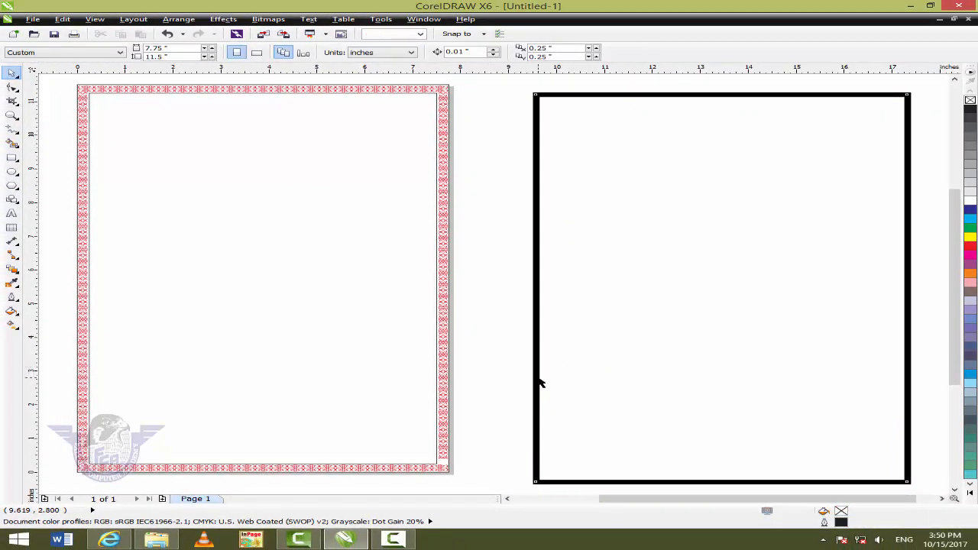
{"action": "left_click", "coordinate": [536, 378]}
{"action": "key", "text": "Delete"}
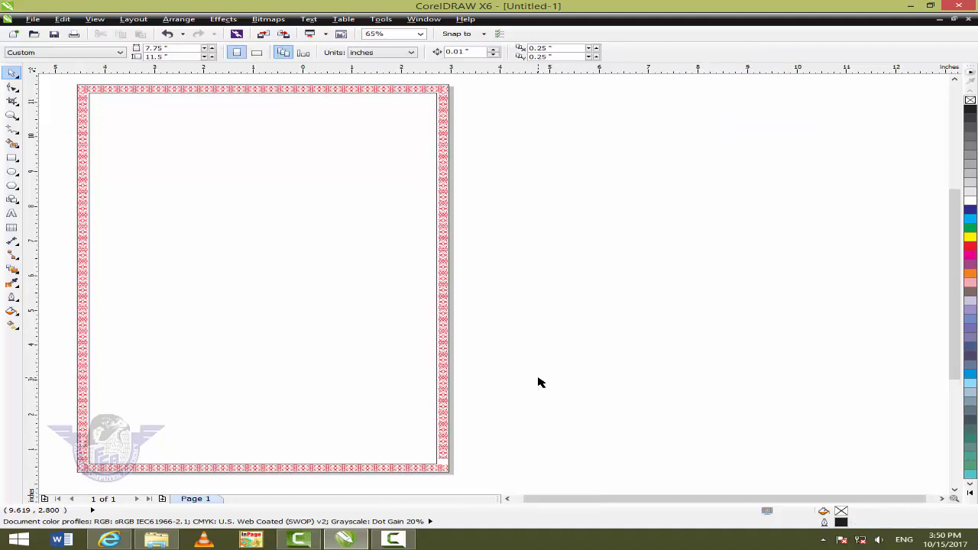
{"action": "key", "text": "F4"}
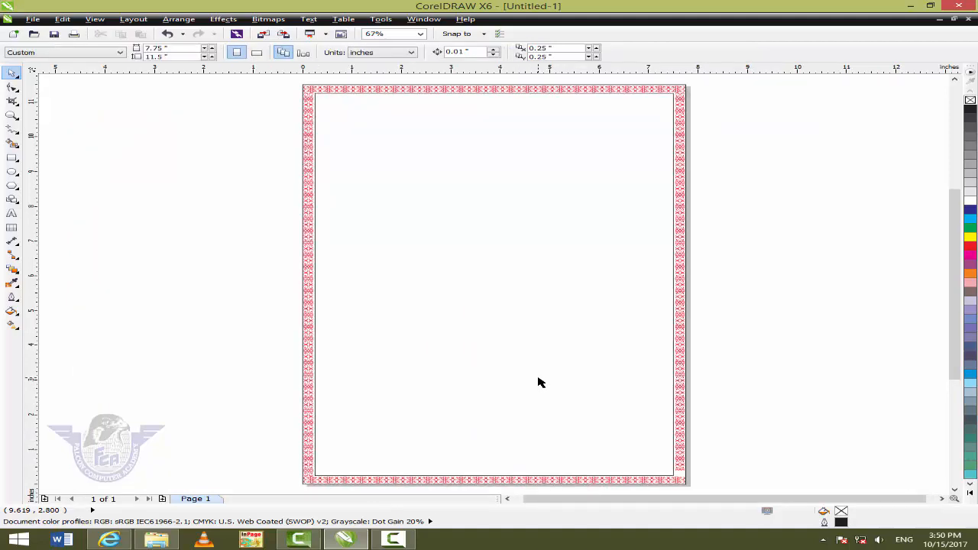